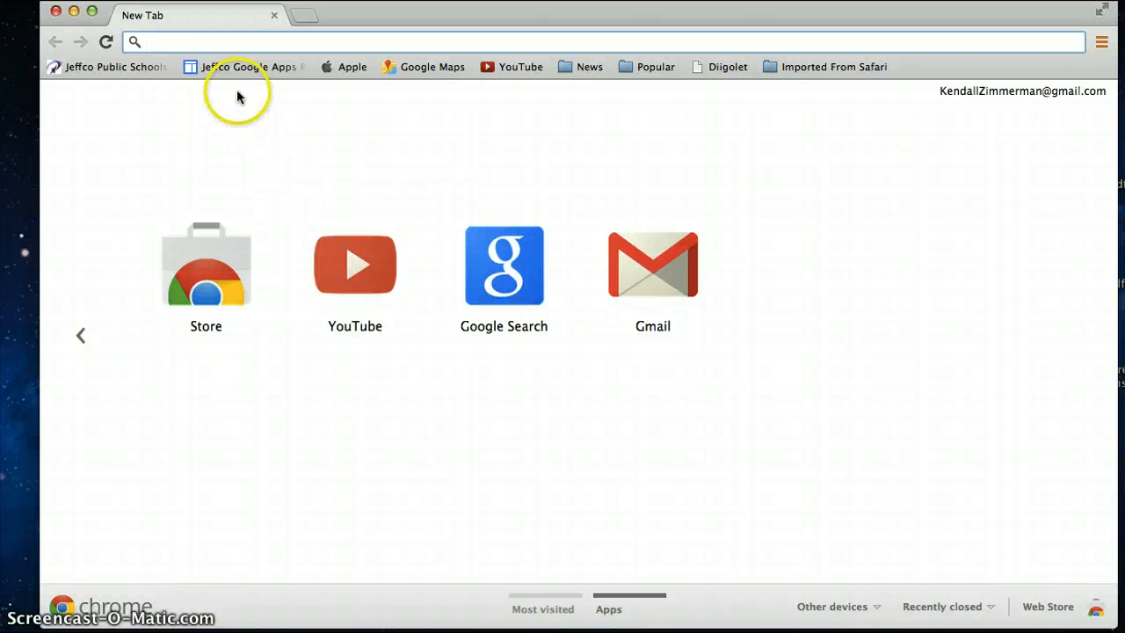
Step: Go to blogger.com and allow Chrome to use the saved keychain information for the sign-in page
{"action": "type", "text": "blogger.co"}
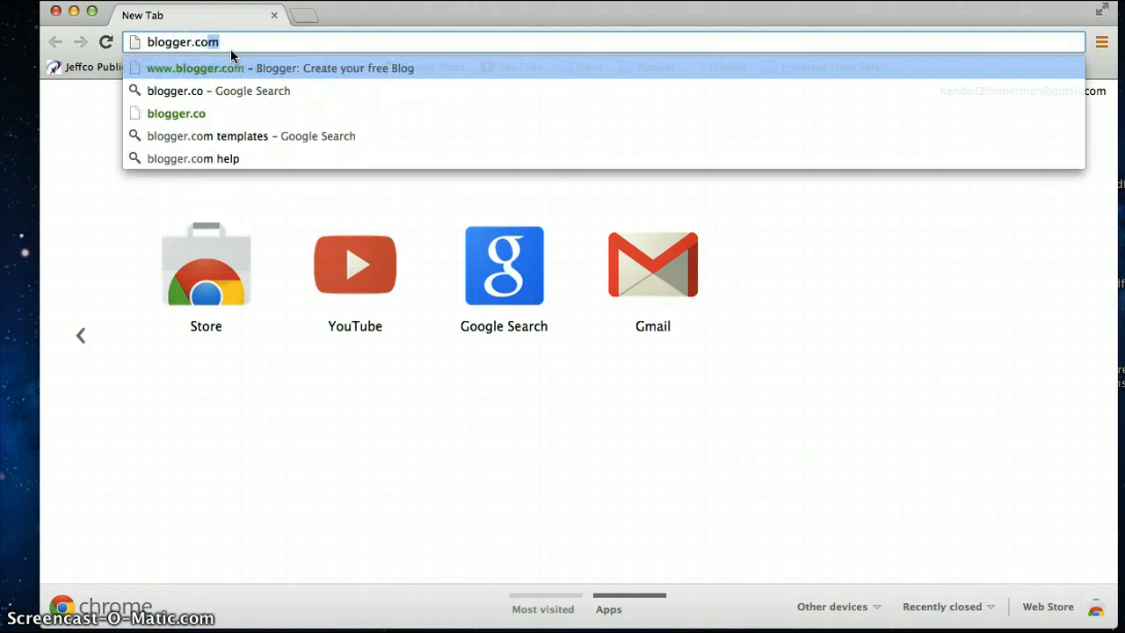
{"action": "key", "text": "Return"}
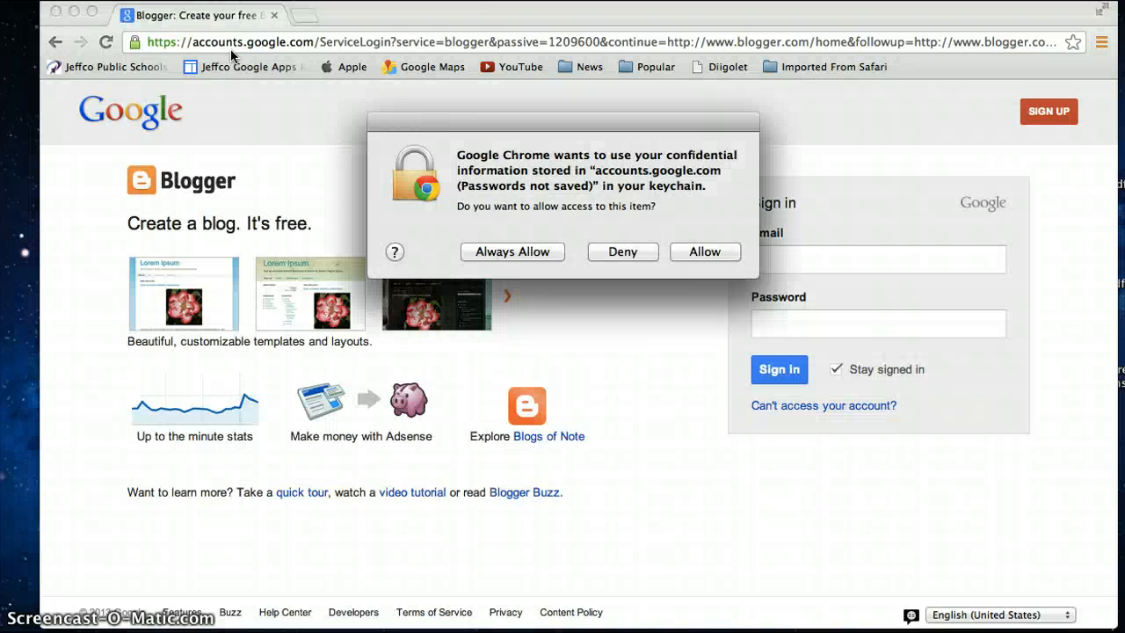
{"action": "left_click", "coordinate": [697, 252]}
Step: Sign in to Blogger with the school account's email address and password
{"action": "left_click", "coordinate": [816, 257]}
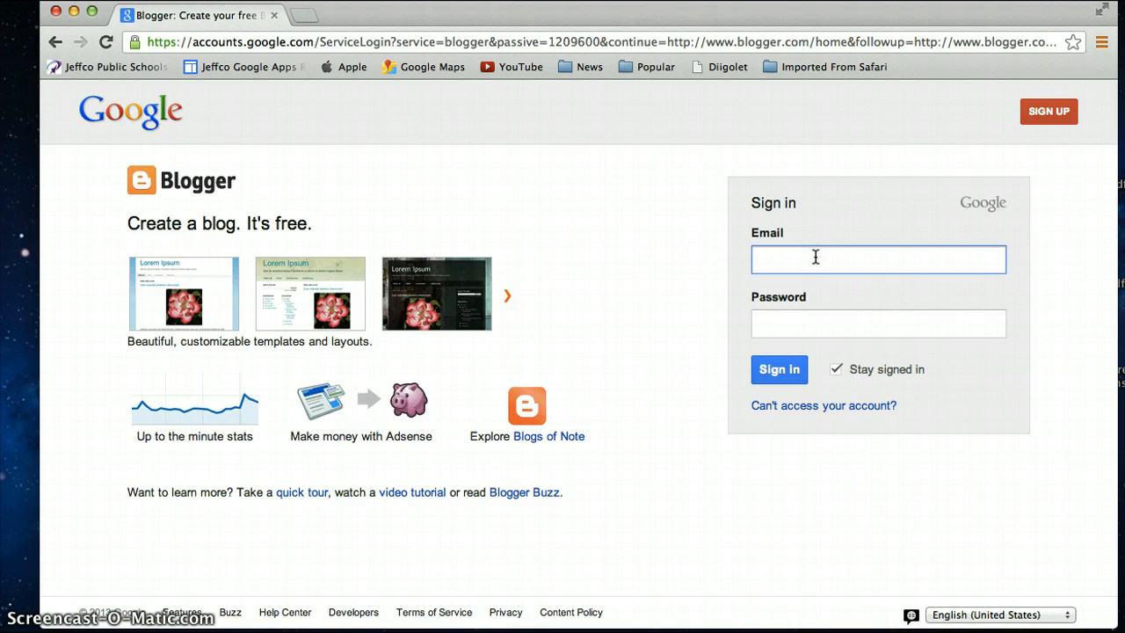
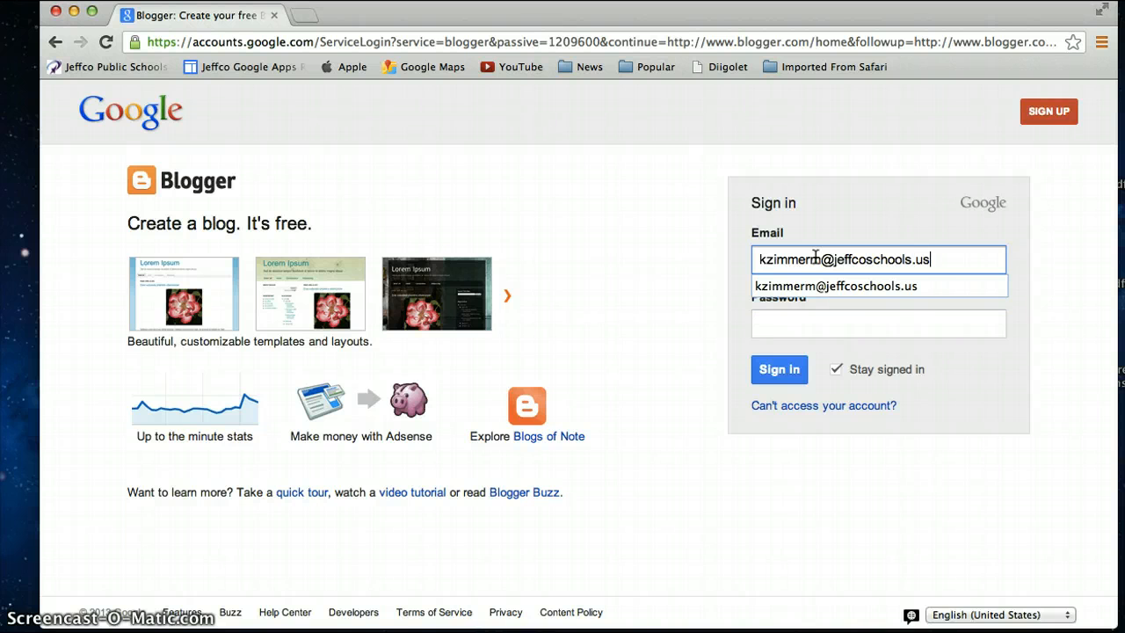
{"action": "left_click", "coordinate": [816, 328]}
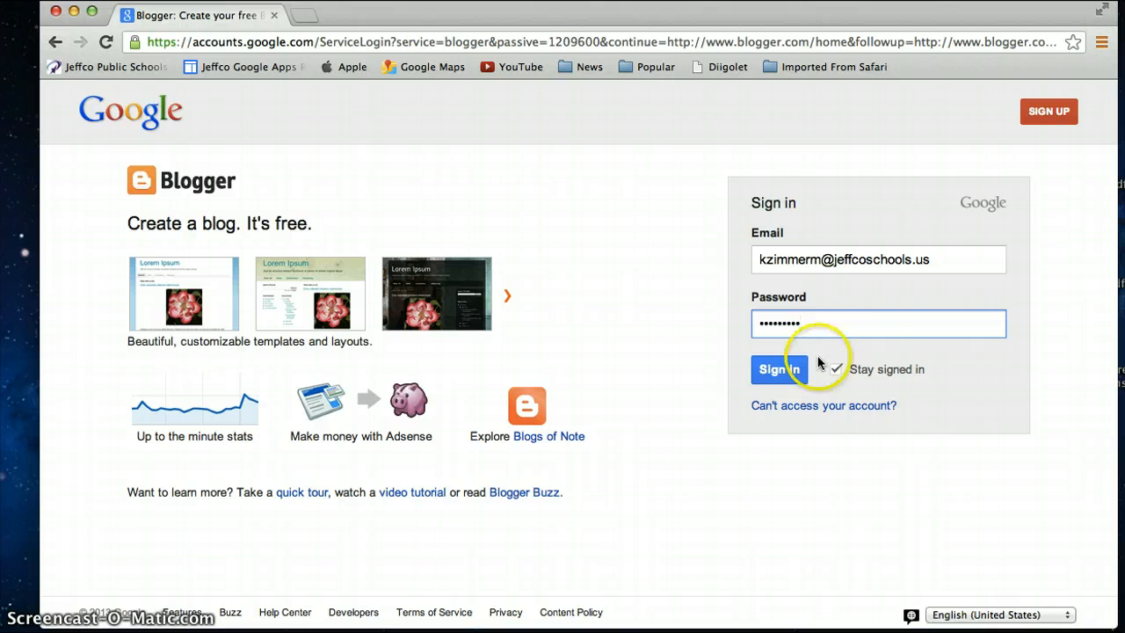
{"action": "left_click", "coordinate": [785, 371]}
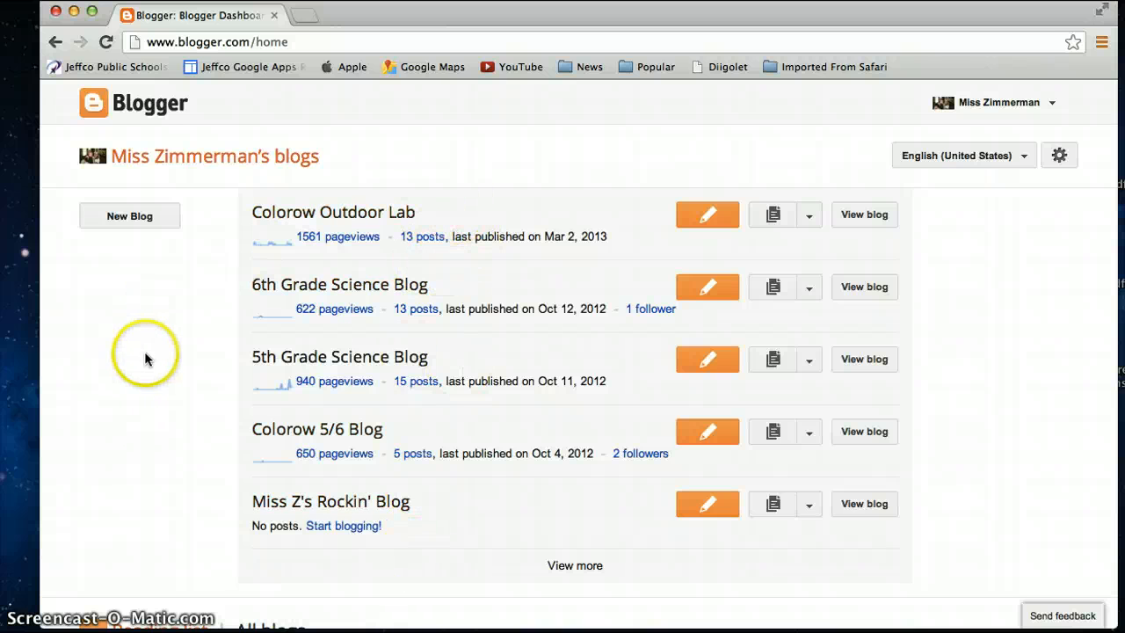
Step: Start a new blog titled My Colorow Blog
{"action": "left_click", "coordinate": [139, 225]}
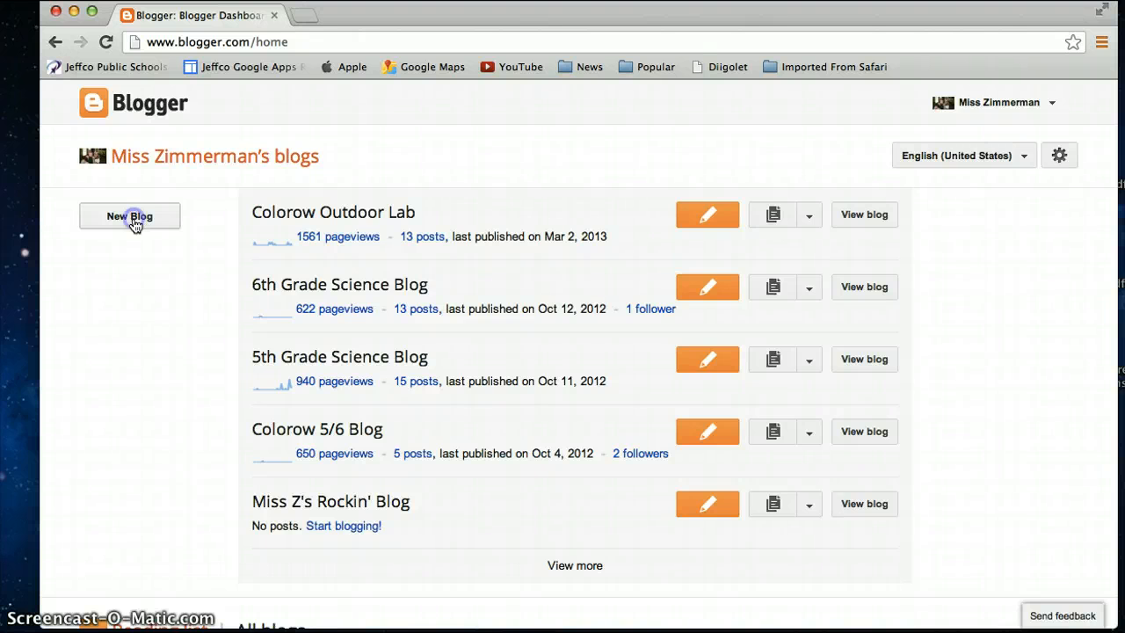
{"action": "left_click", "coordinate": [150, 216]}
{"action": "left_click", "coordinate": [419, 243]}
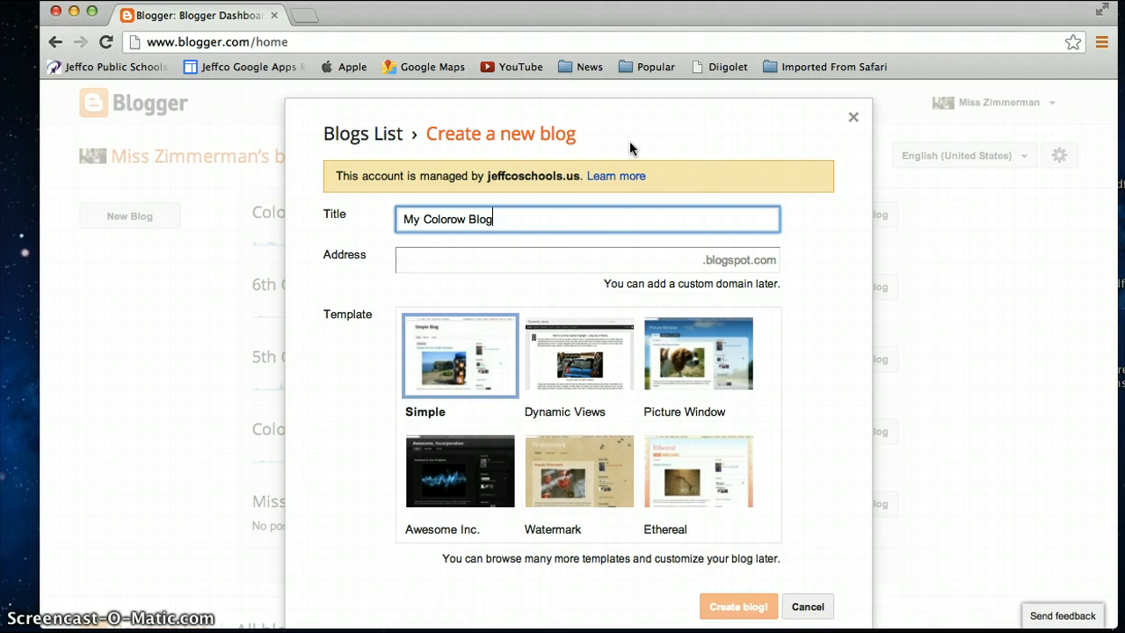
Step: Set the new blog's address to mycolorowblog.blogspot.com
{"action": "left_click", "coordinate": [557, 260]}
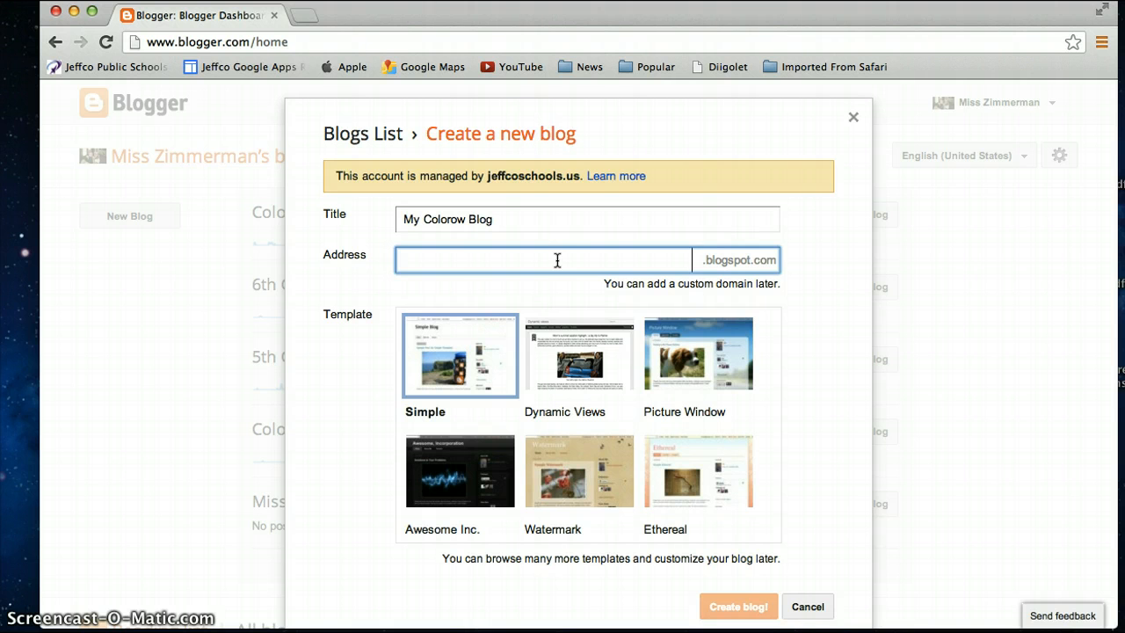
{"action": "type", "text": "m"}
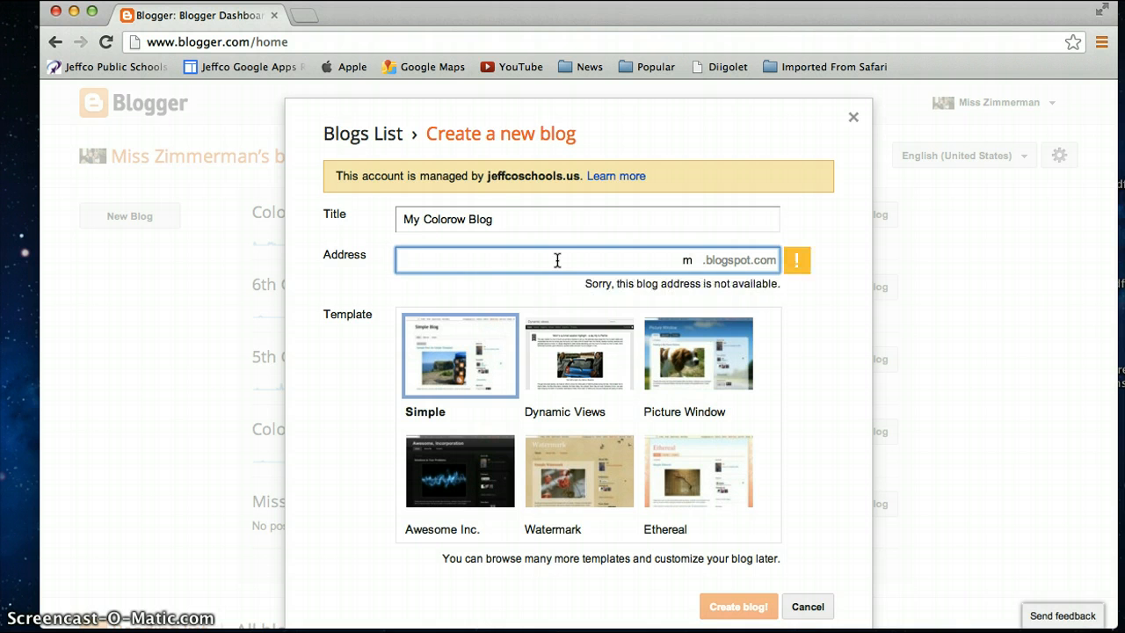
{"action": "type", "text": "ycolorow"}
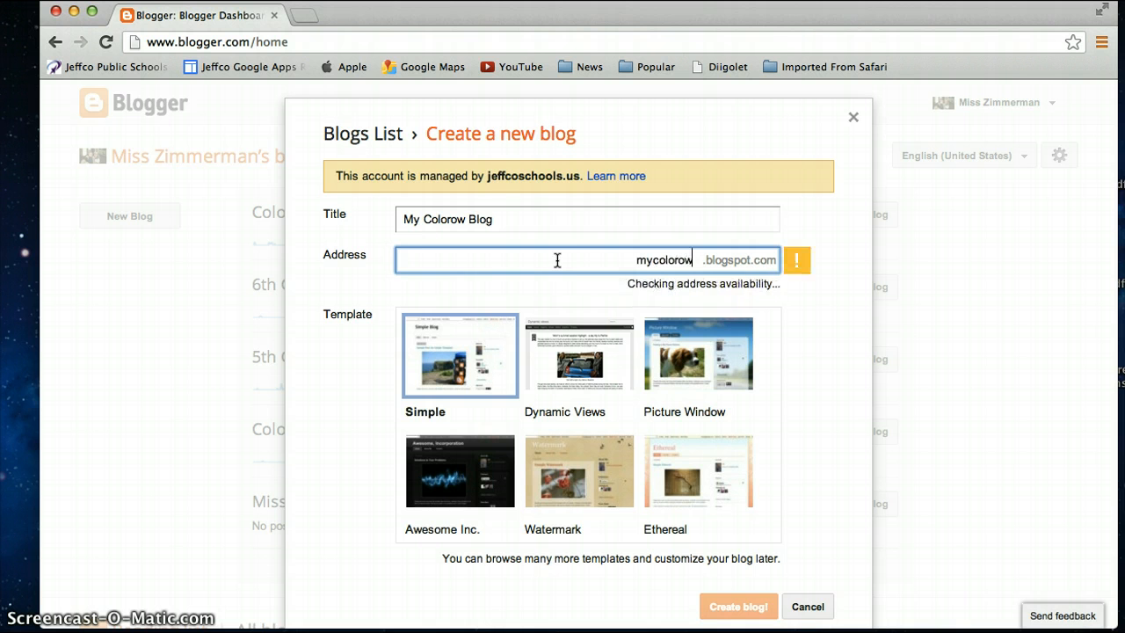
{"action": "type", "text": "blog"}
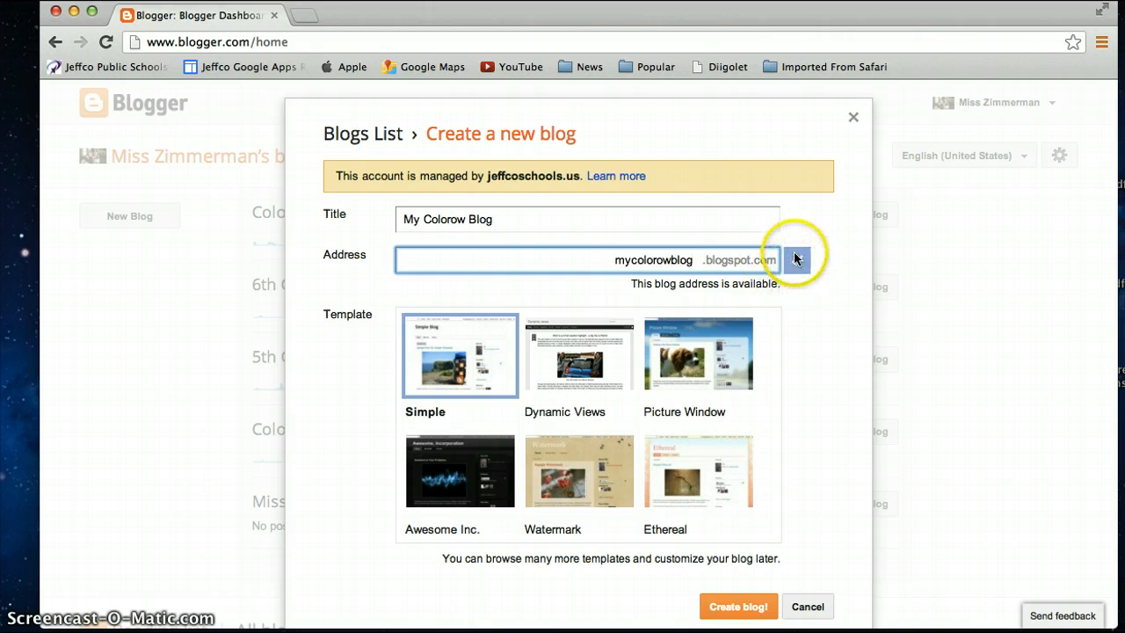
{"action": "key", "text": "BackSpace"}
{"action": "key", "text": "BackSpace"}
{"action": "key", "text": "BackSpace"}
{"action": "key", "text": "BackSpace"}
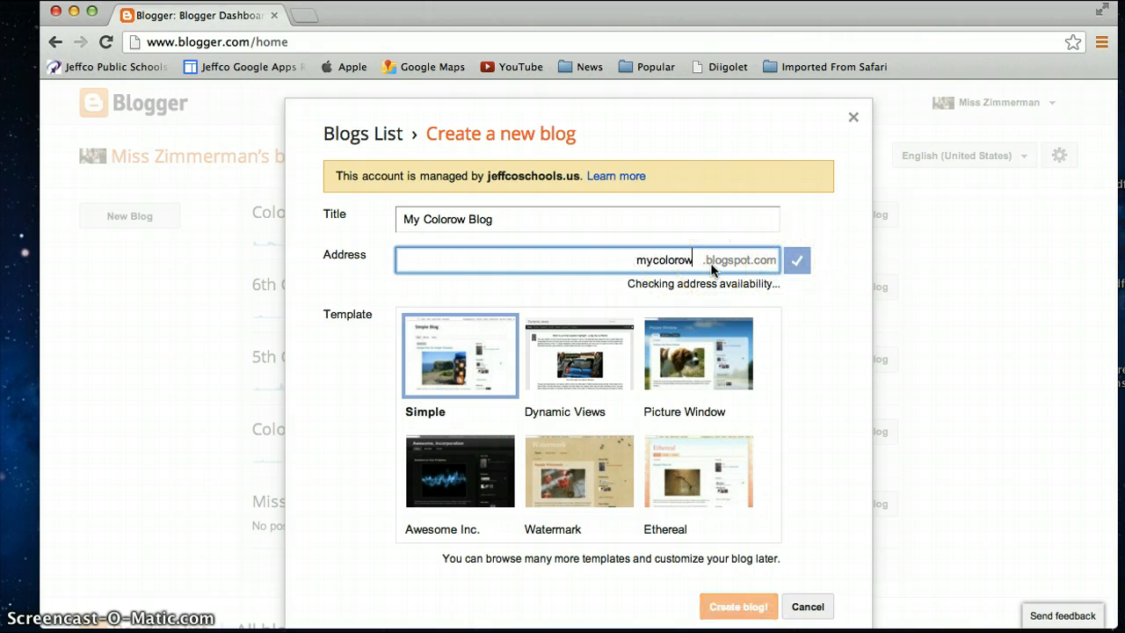
{"action": "key", "text": "BackSpace"}
{"action": "key", "text": "BackSpace"}
{"action": "key", "text": "BackSpace"}
{"action": "key", "text": "BackSpace"}
{"action": "key", "text": "BackSpace"}
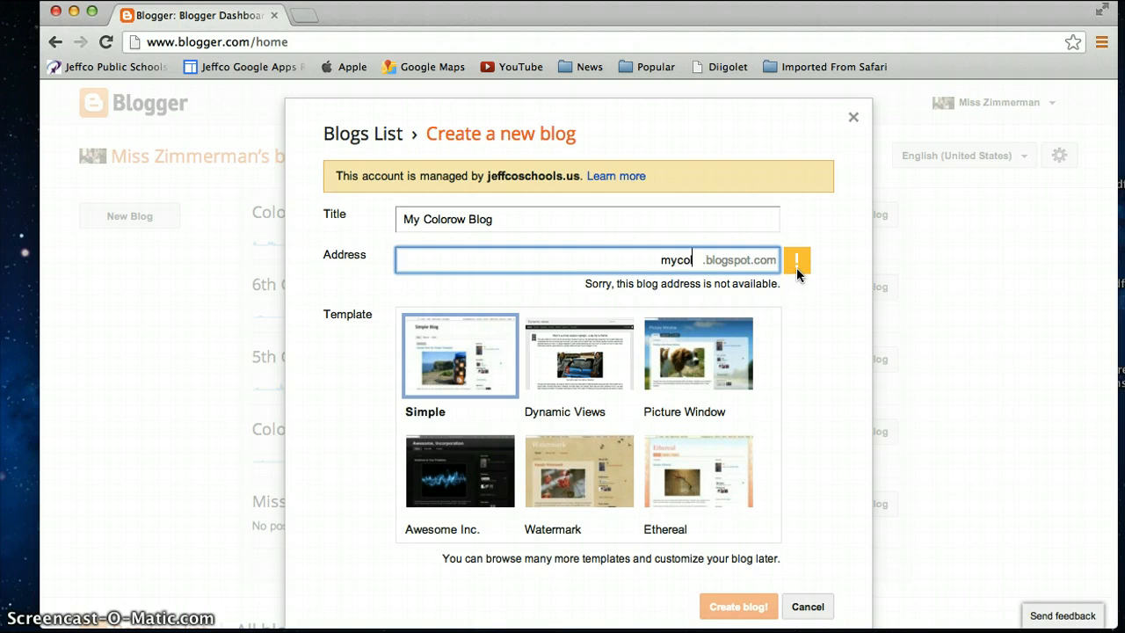
{"action": "type", "text": "orow"}
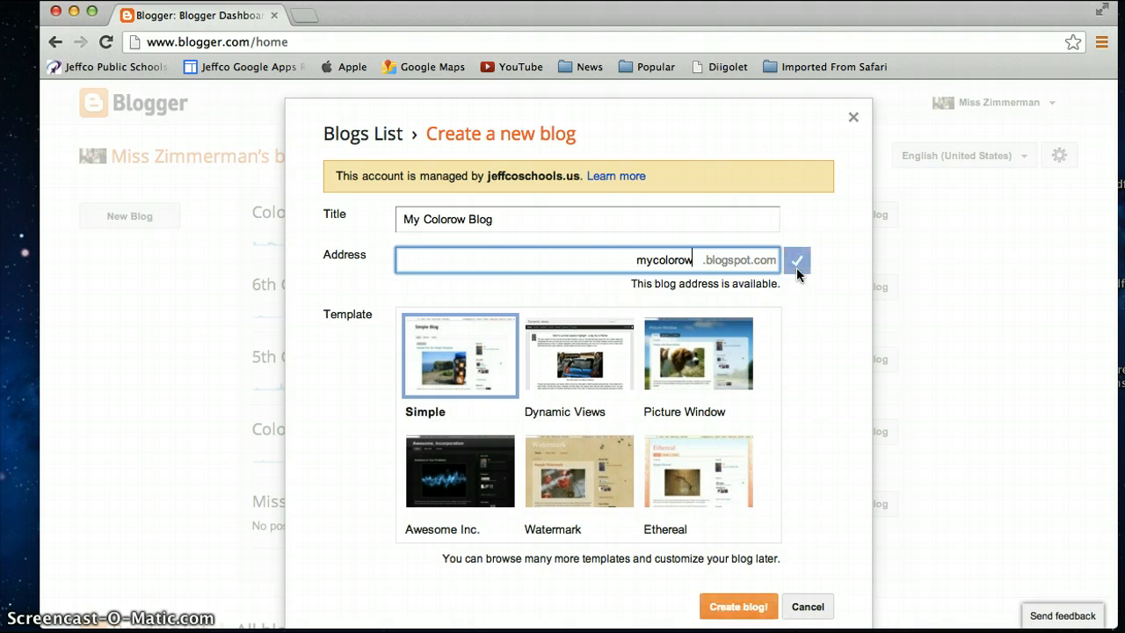
{"action": "type", "text": "blog"}
Step: Browse the available templates and choose Picture Window for the new blog
{"action": "scroll", "coordinate": [853, 383], "scroll_direction": "down", "scroll_amount": 3}
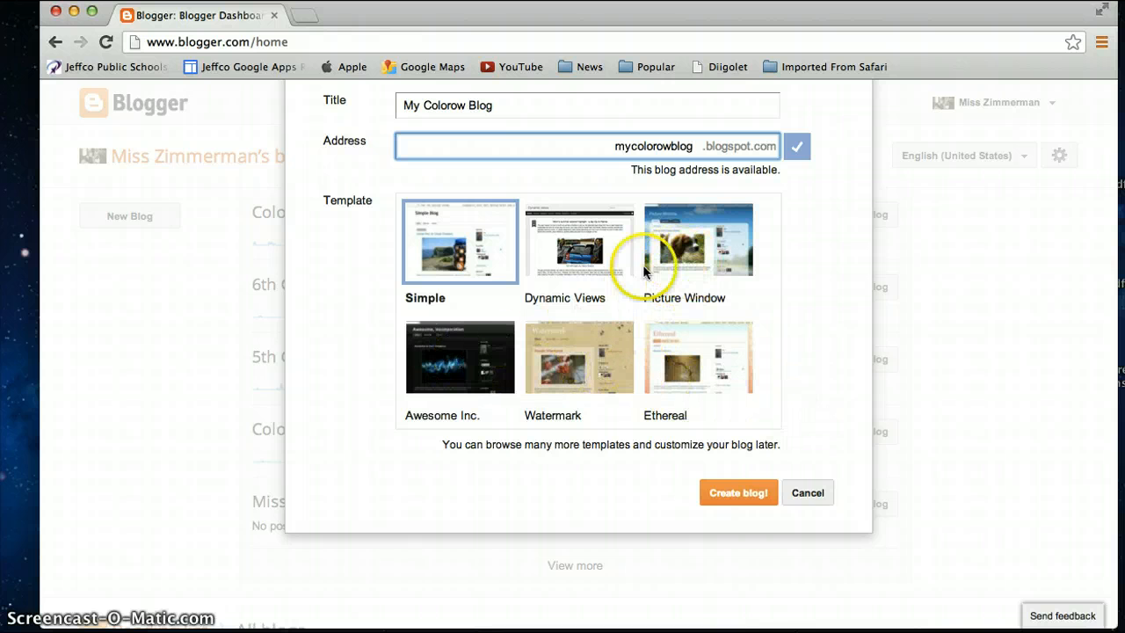
{"action": "scroll", "coordinate": [588, 388], "scroll_direction": "down", "scroll_amount": 3}
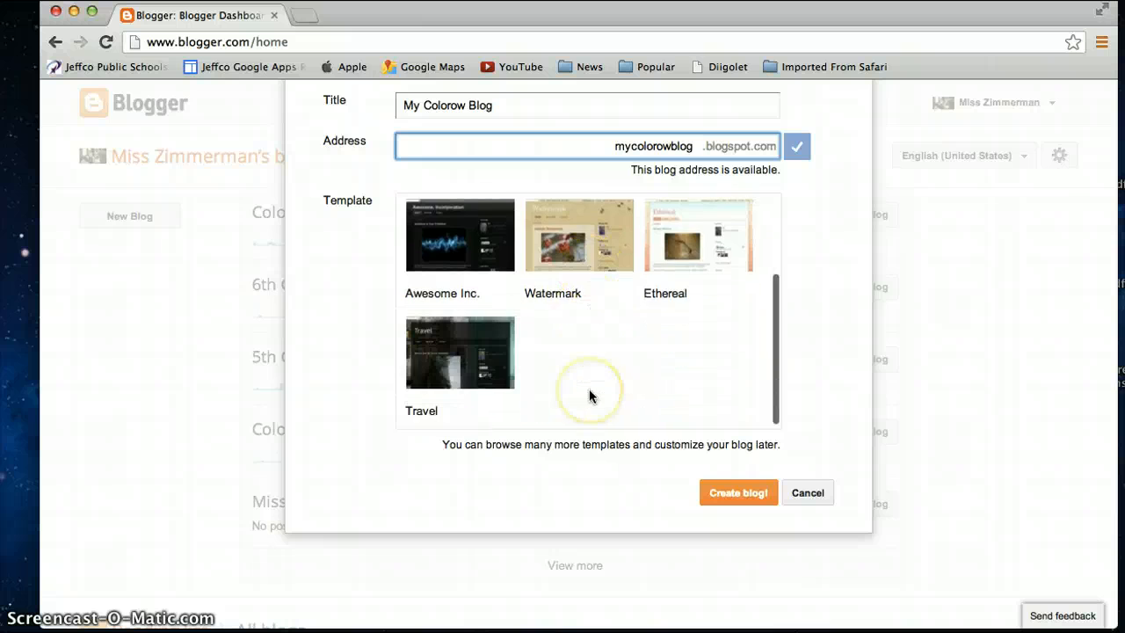
{"action": "scroll", "coordinate": [590, 396], "scroll_direction": "up", "scroll_amount": 2}
{"action": "scroll", "coordinate": [589, 394], "scroll_direction": "up", "scroll_amount": 3}
{"action": "scroll", "coordinate": [590, 393], "scroll_direction": "down", "scroll_amount": 2}
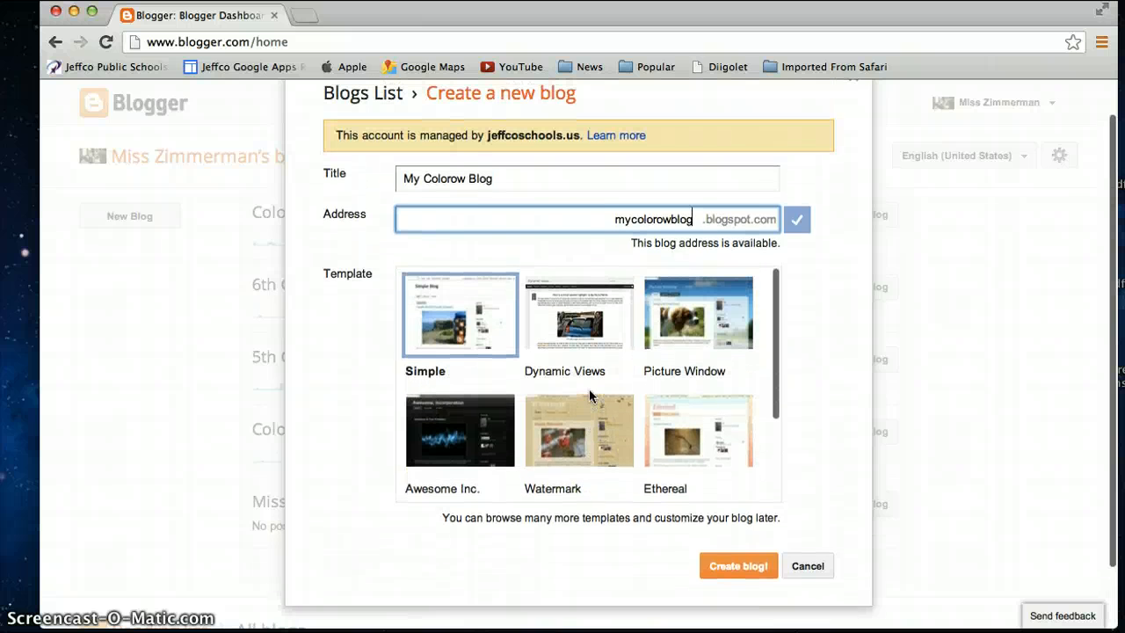
{"action": "scroll", "coordinate": [685, 313], "scroll_direction": "up", "scroll_amount": 2}
{"action": "left_click", "coordinate": [685, 313]}
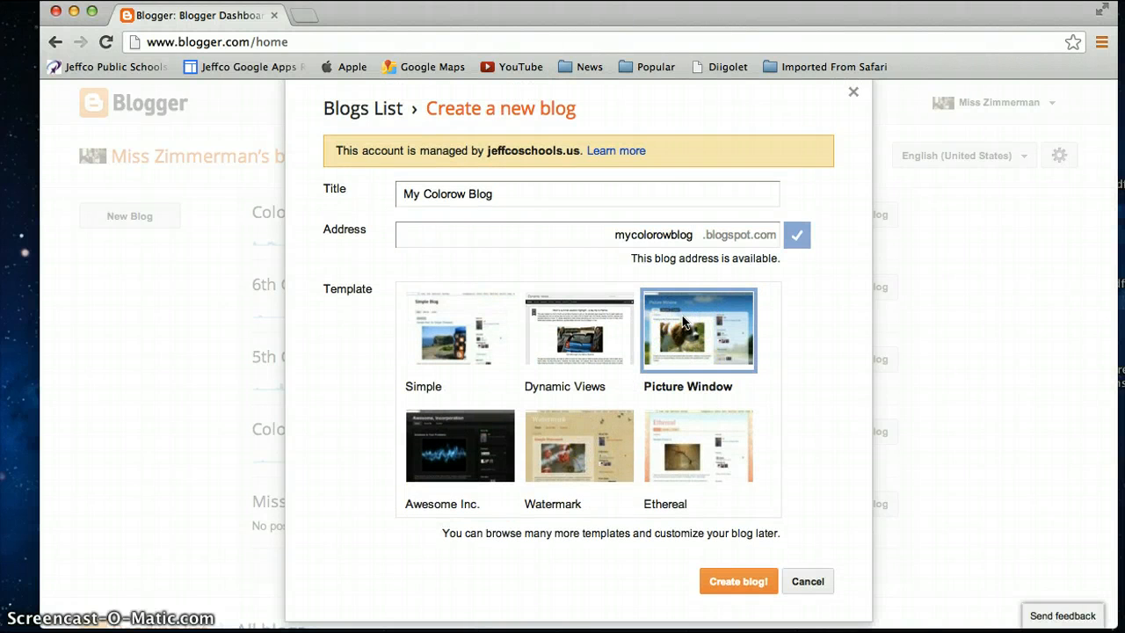
Step: Create the blog with the chosen title, address and template
{"action": "left_click", "coordinate": [739, 583]}
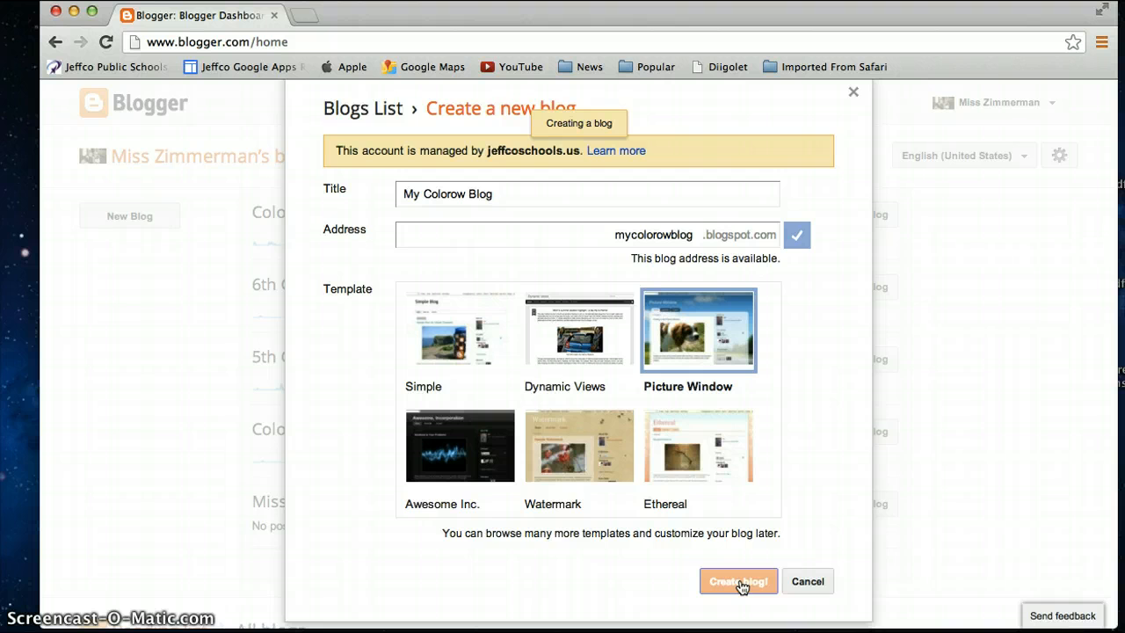
{"action": "left_click", "coordinate": [661, 495]}
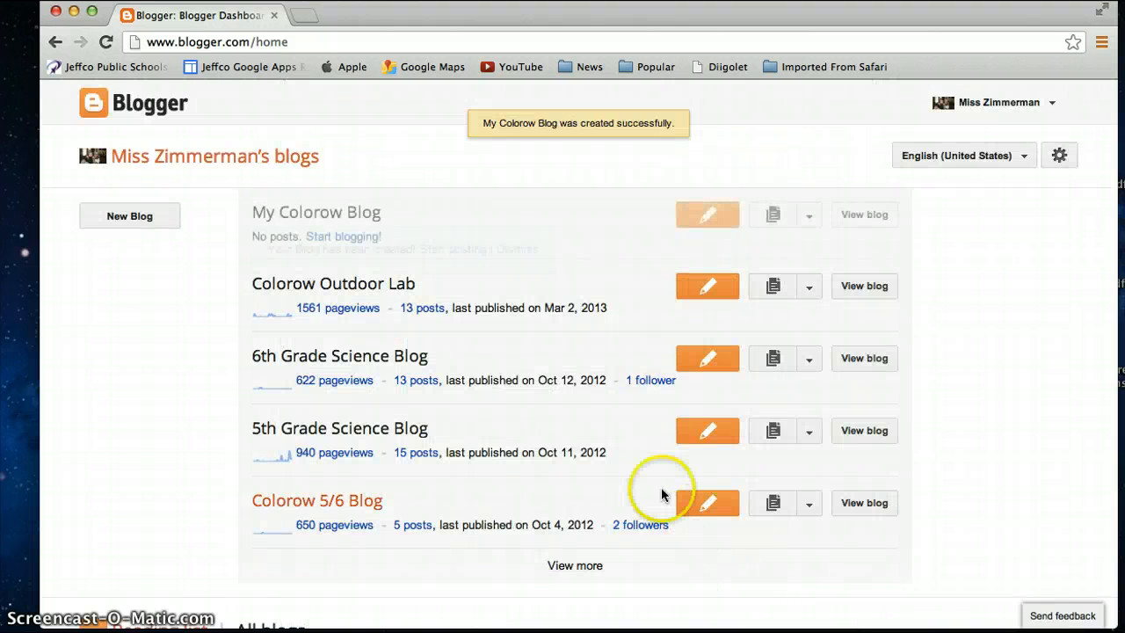
{"action": "scroll", "coordinate": [660, 495], "scroll_direction": "down", "scroll_amount": 2}
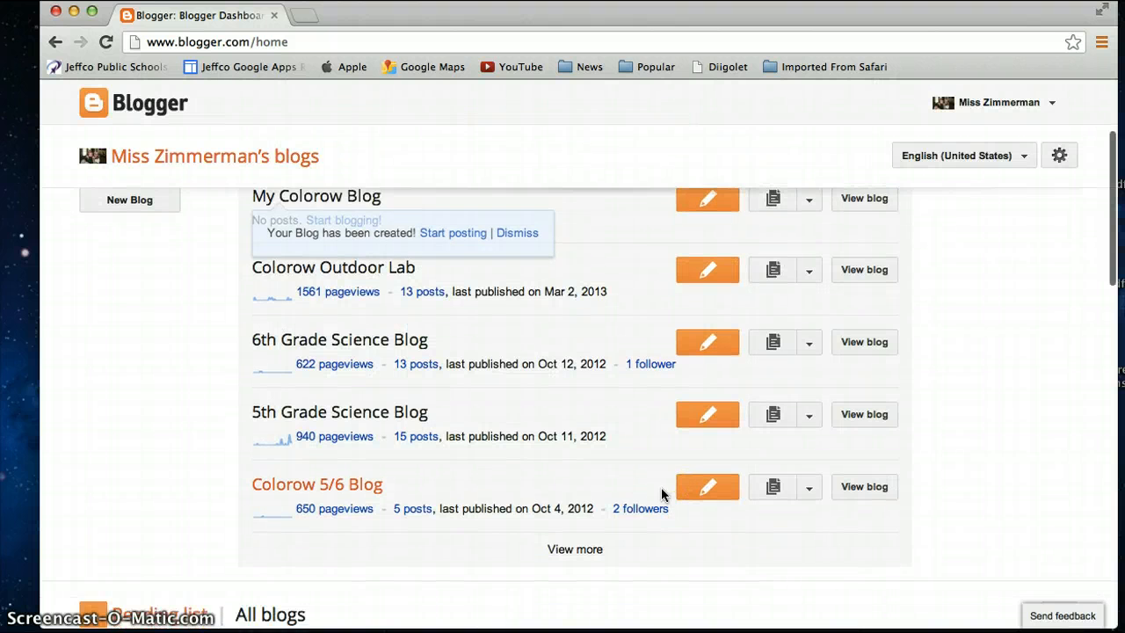
{"action": "scroll", "coordinate": [661, 489], "scroll_direction": "up", "scroll_amount": 2}
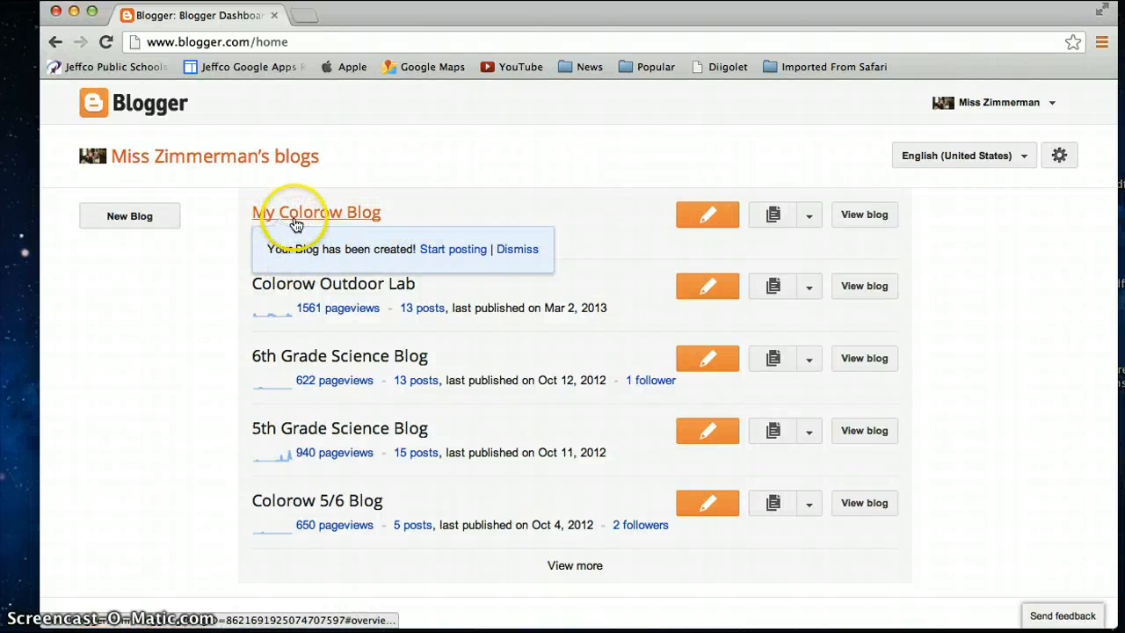
Step: View the new blog in its own tab and return to the dashboard
{"action": "left_click", "coordinate": [850, 219]}
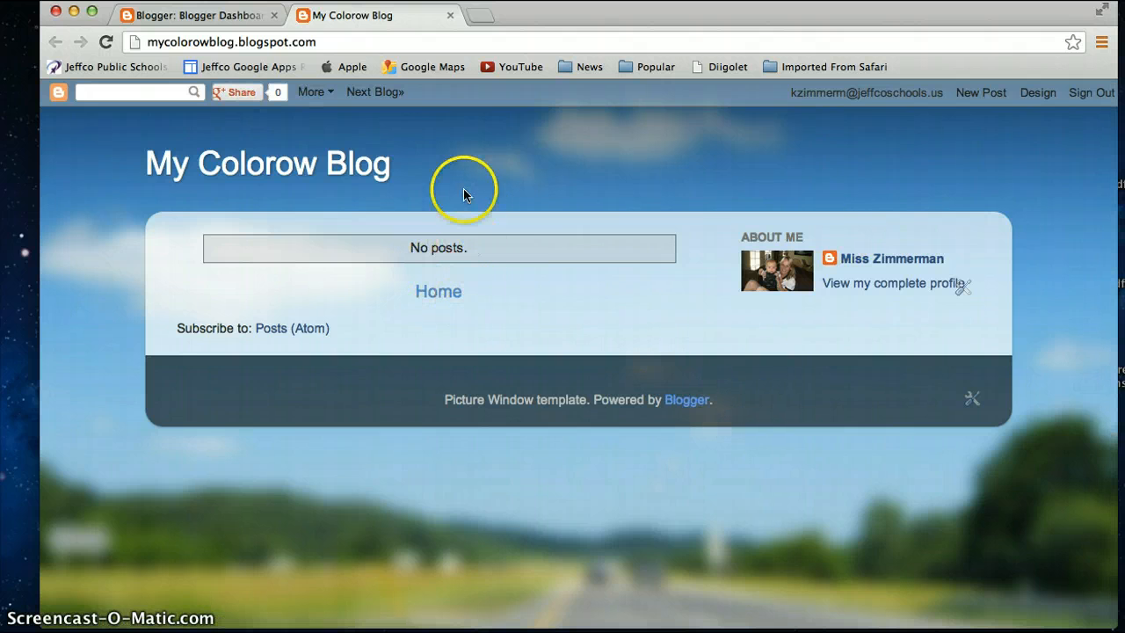
{"action": "left_click", "coordinate": [237, 17]}
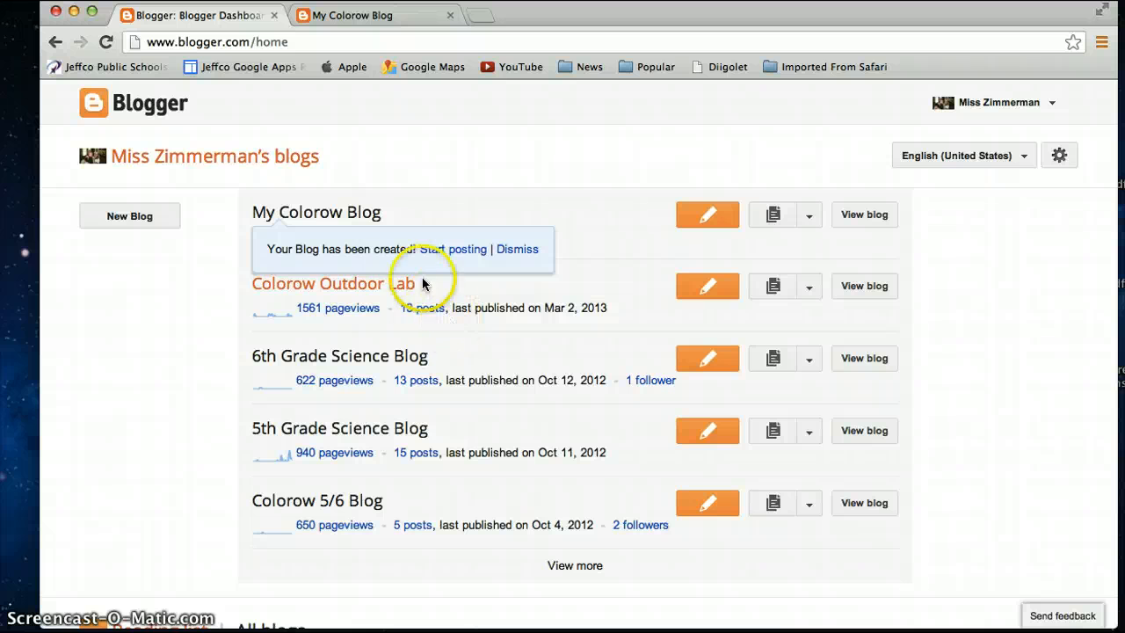
Step: Dismiss the blog-created notice and open My Colorow Blog's overview page
{"action": "left_click", "coordinate": [514, 251]}
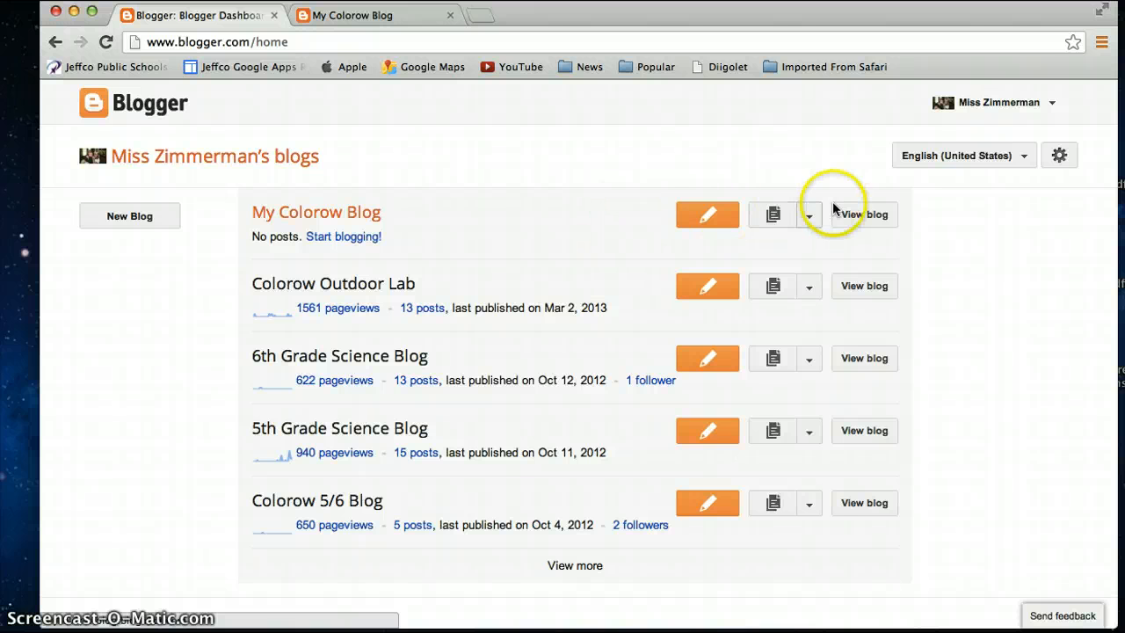
{"action": "left_click", "coordinate": [809, 216]}
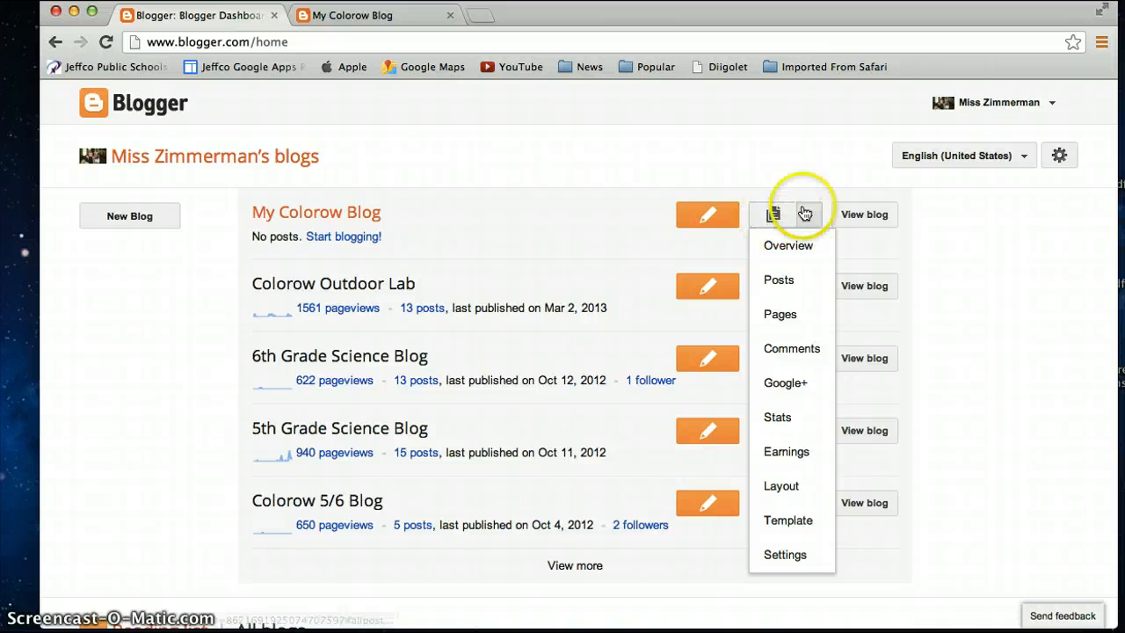
{"action": "left_click", "coordinate": [348, 214]}
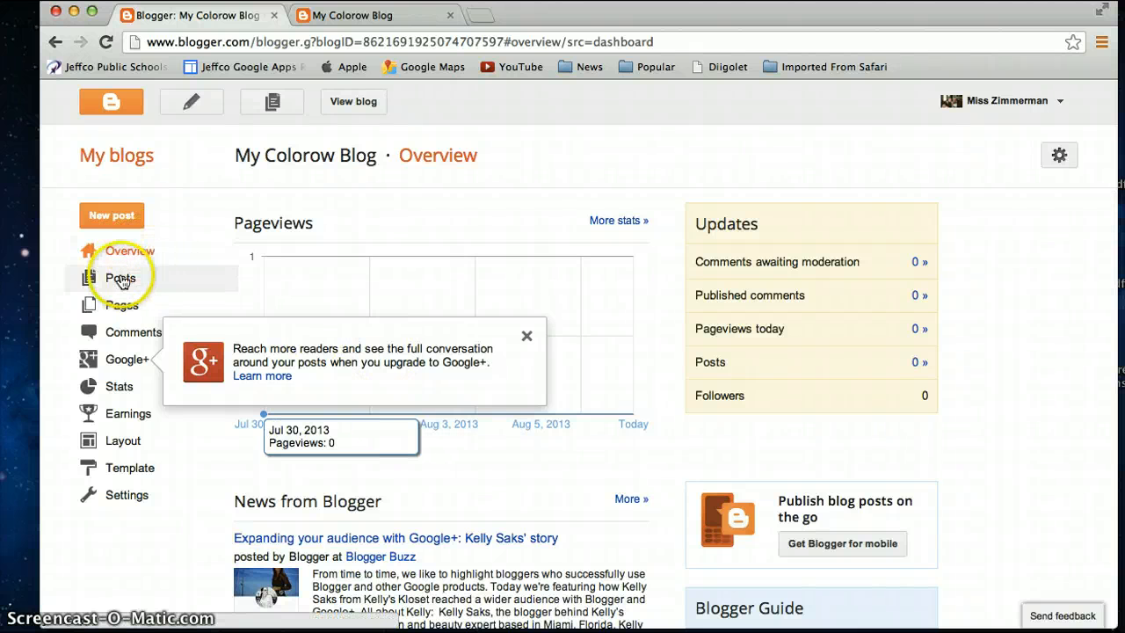
Step: Open the blog's posts list and look at the label menu
{"action": "left_click", "coordinate": [121, 281]}
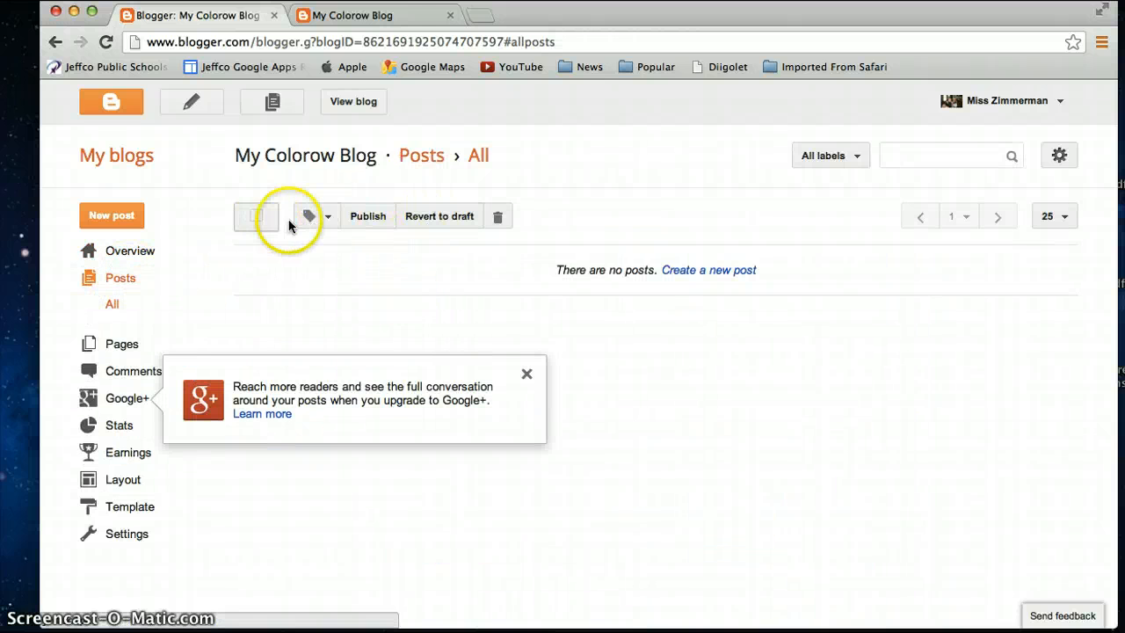
{"action": "left_click", "coordinate": [322, 220]}
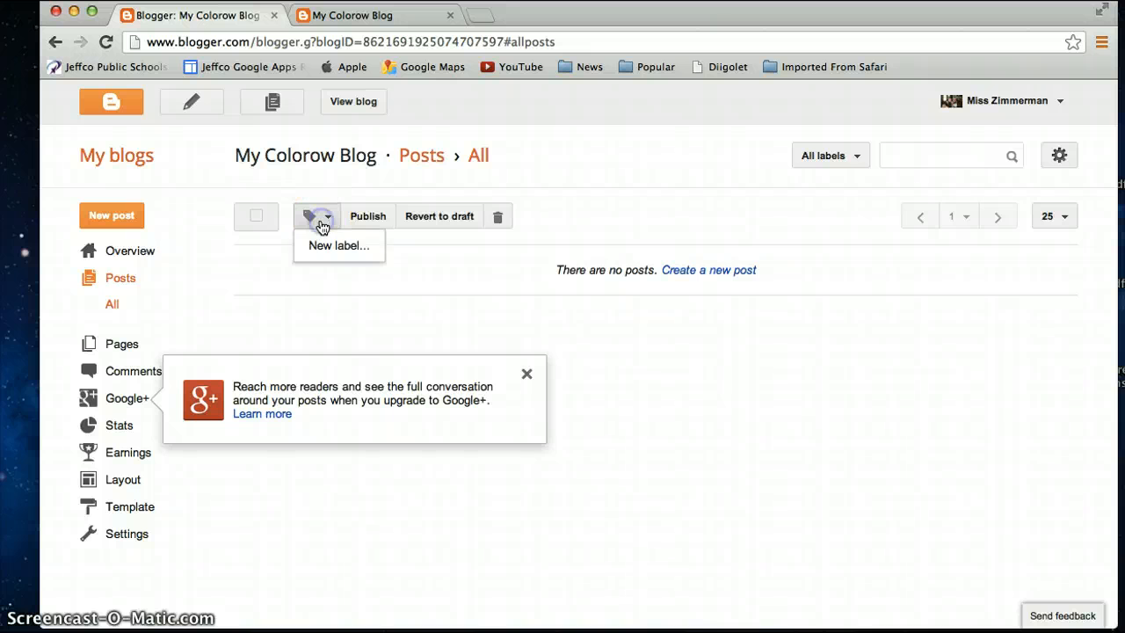
{"action": "left_click", "coordinate": [566, 295]}
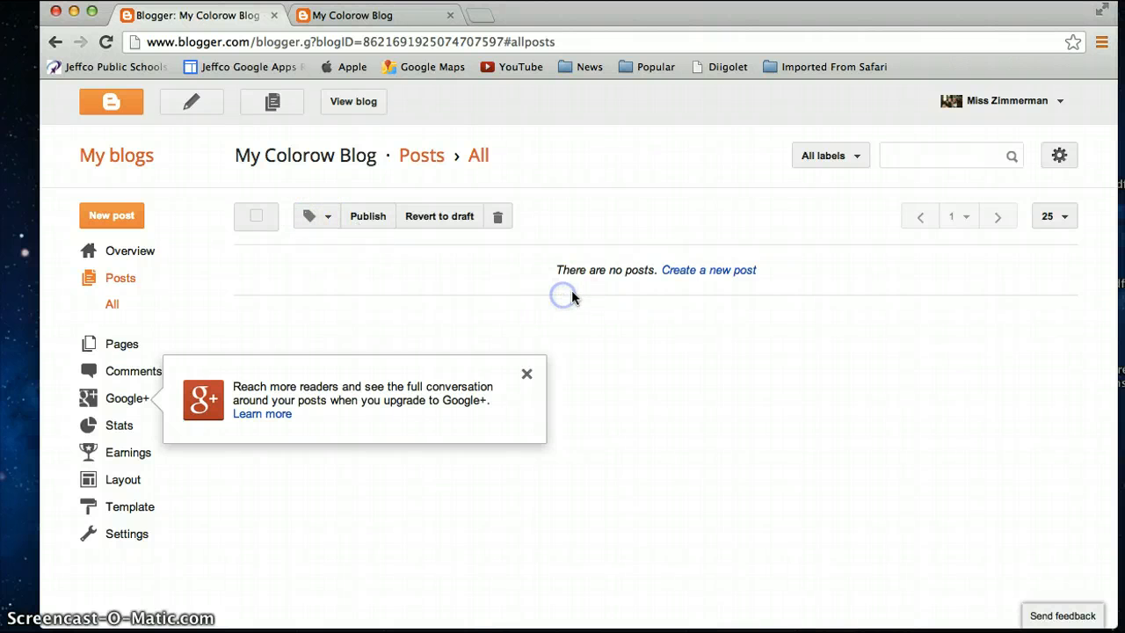
Step: Start a new post and examine its title and body fields in the editor
{"action": "left_click", "coordinate": [700, 272]}
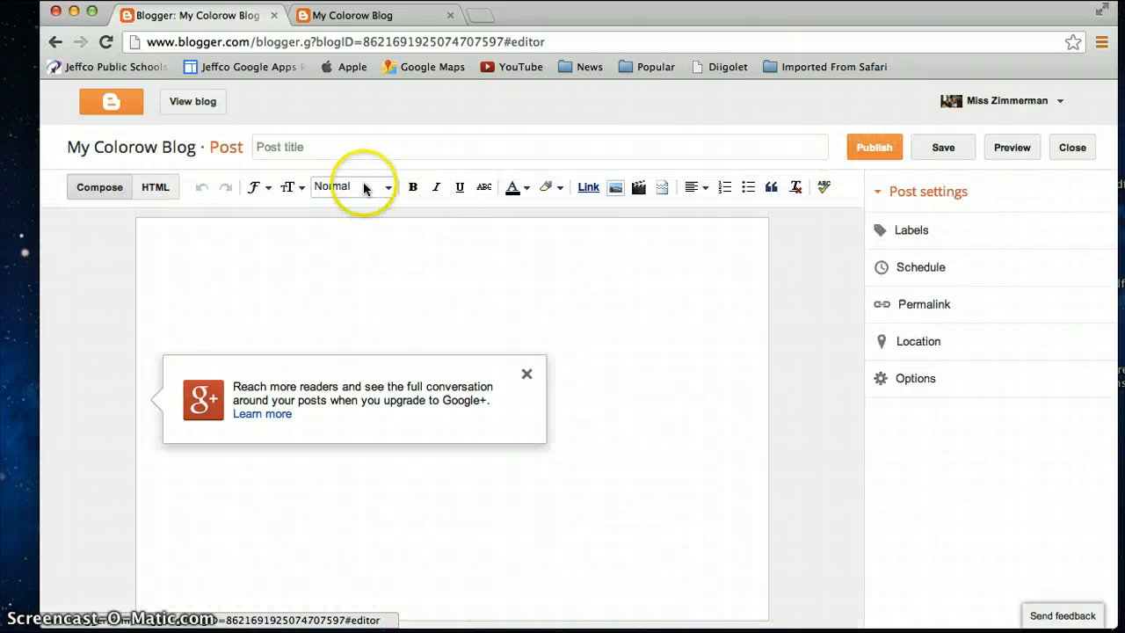
{"action": "left_click", "coordinate": [355, 158]}
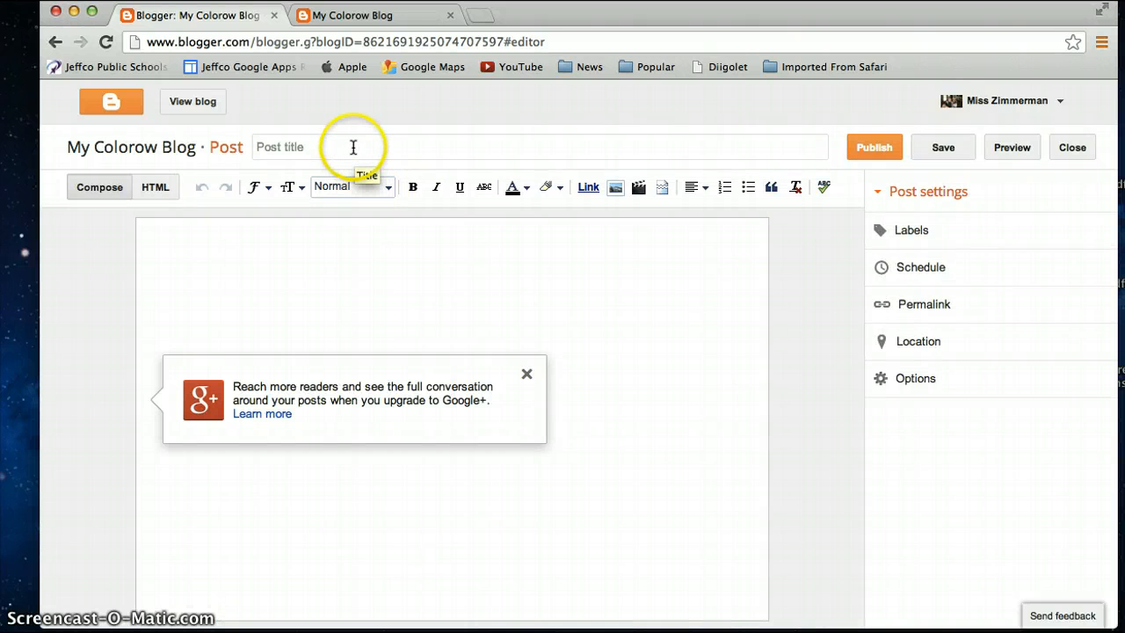
{"action": "left_click", "coordinate": [352, 146]}
{"action": "left_click", "coordinate": [211, 297]}
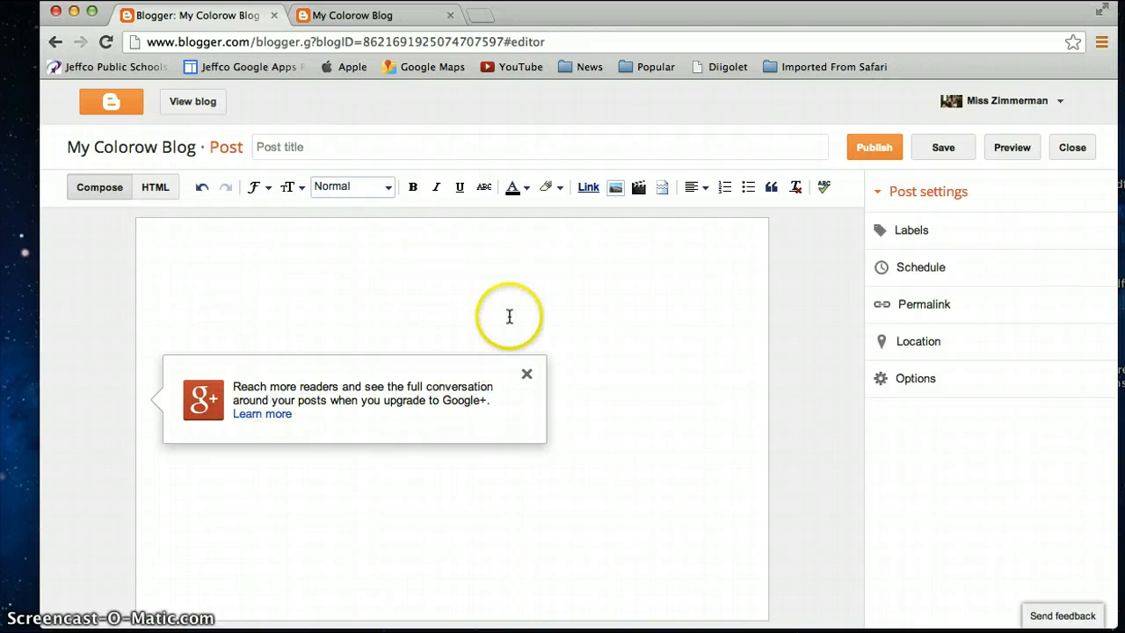
Step: Dismiss the Google+ notice and open the image upload dialog, closing it without adding a file
{"action": "left_click", "coordinate": [528, 375]}
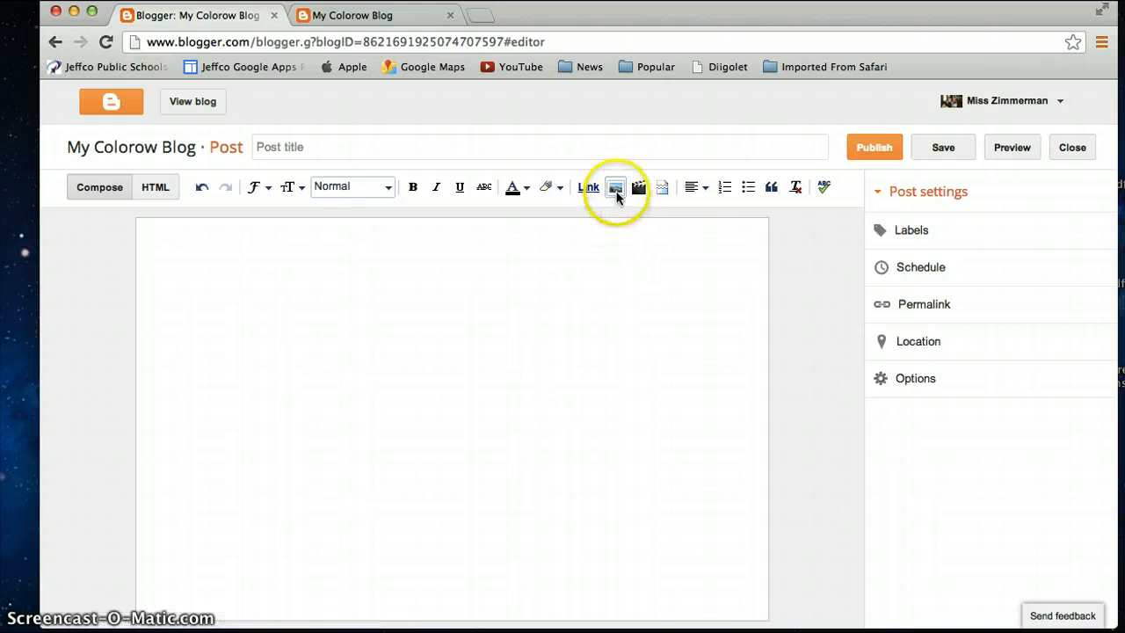
{"action": "left_click", "coordinate": [615, 188]}
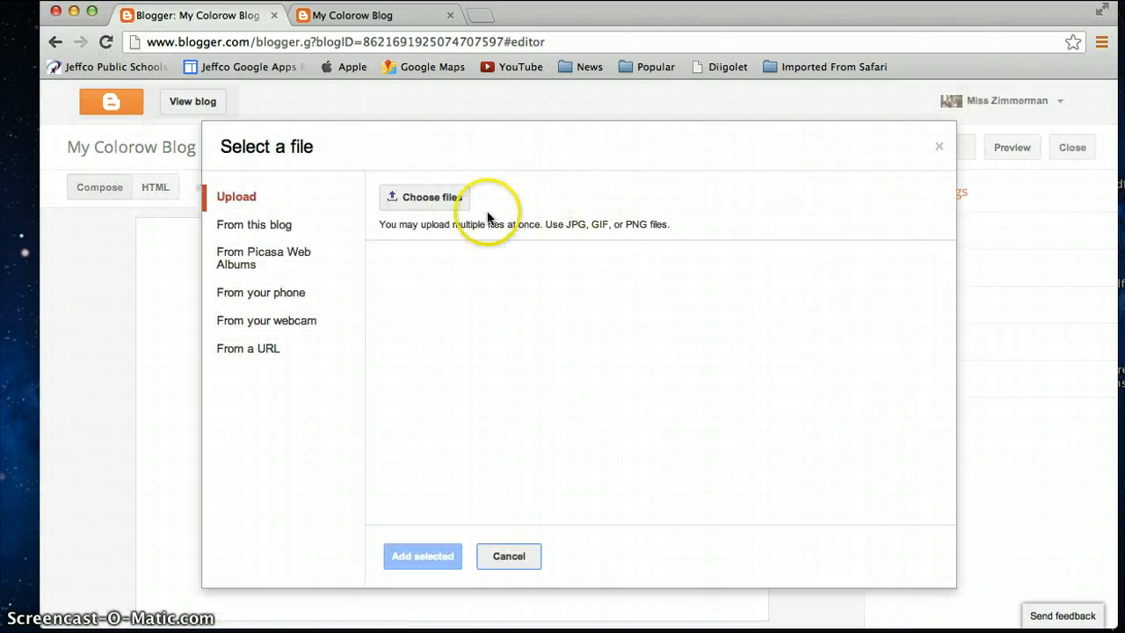
{"action": "left_click", "coordinate": [523, 557]}
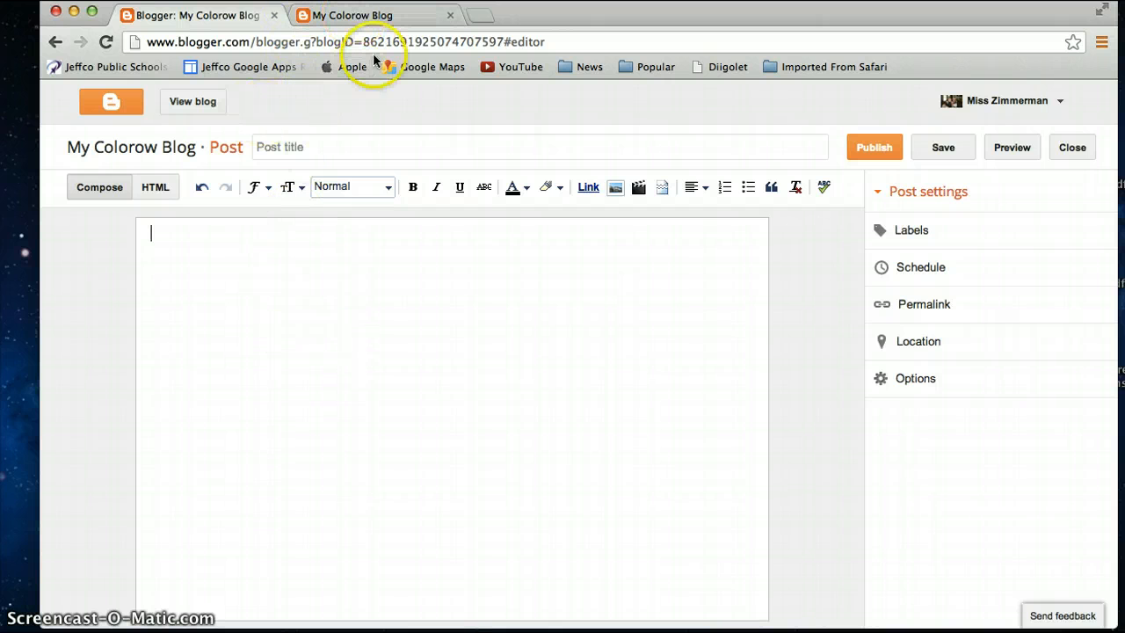
Step: View the live blog in its own tab and return to the dashboard tab
{"action": "left_click", "coordinate": [356, 18]}
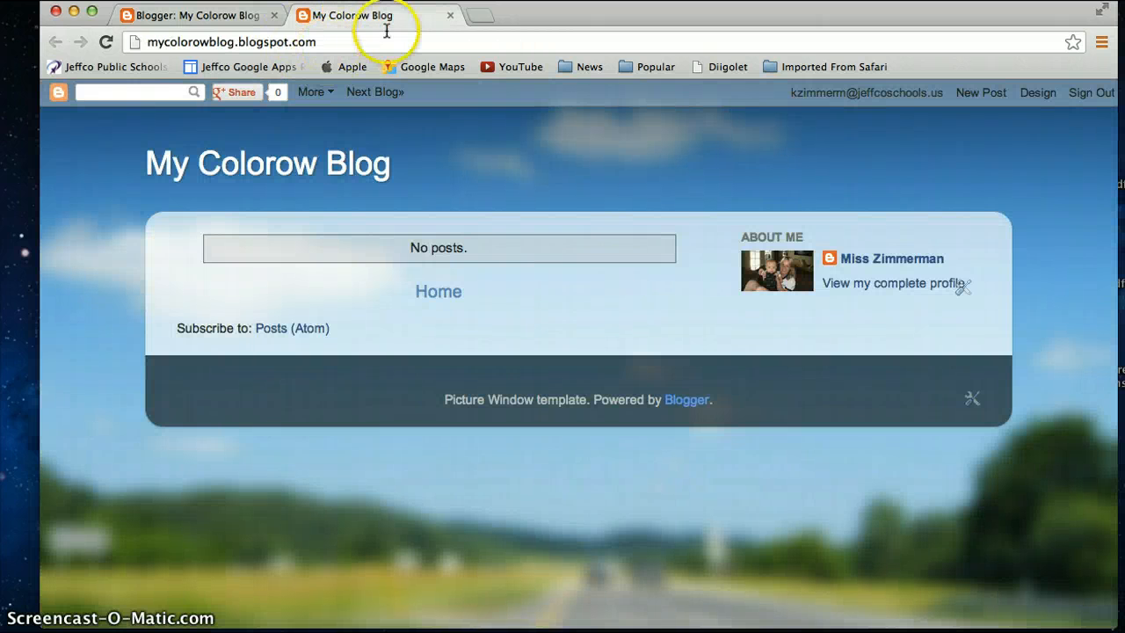
{"action": "left_click", "coordinate": [190, 15]}
{"action": "scroll", "coordinate": [158, 269], "scroll_direction": "left", "scroll_amount": 10}
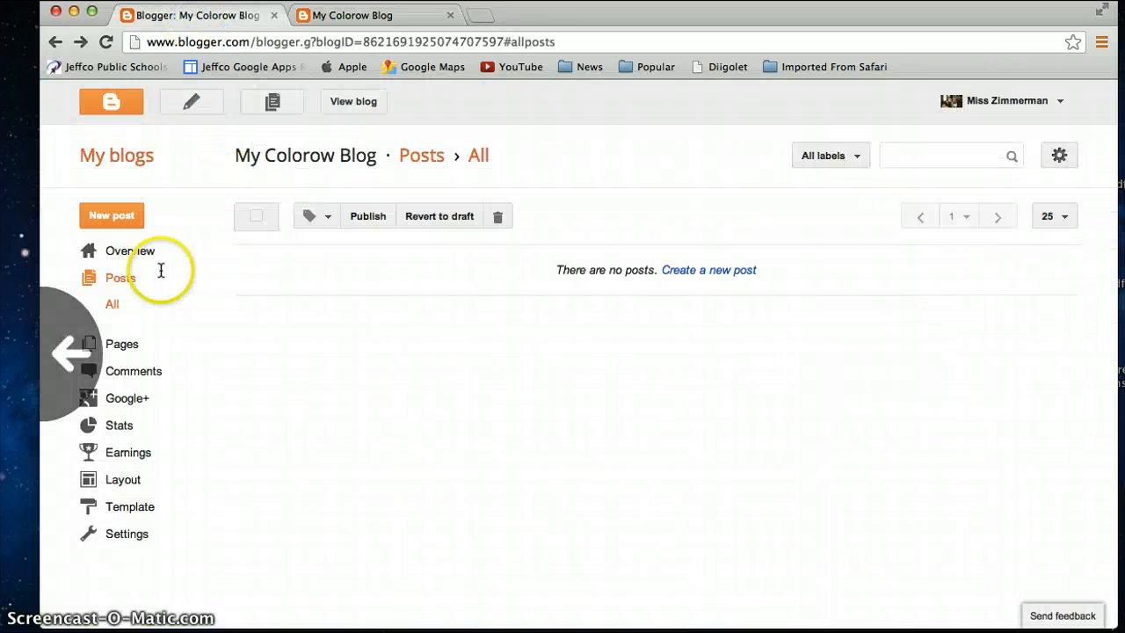
Step: Open the blog's Layout page, dismiss the Google+ Followers tip and review the gadgets
{"action": "left_click", "coordinate": [118, 483]}
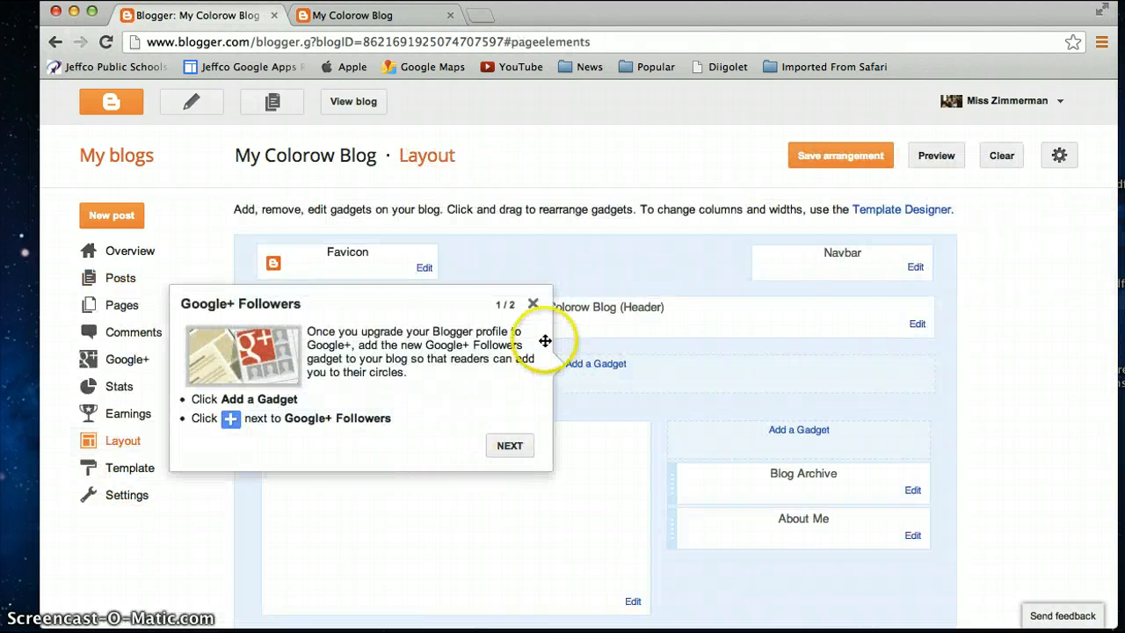
{"action": "left_click", "coordinate": [533, 303]}
{"action": "scroll", "coordinate": [544, 497], "scroll_direction": "down", "scroll_amount": 3}
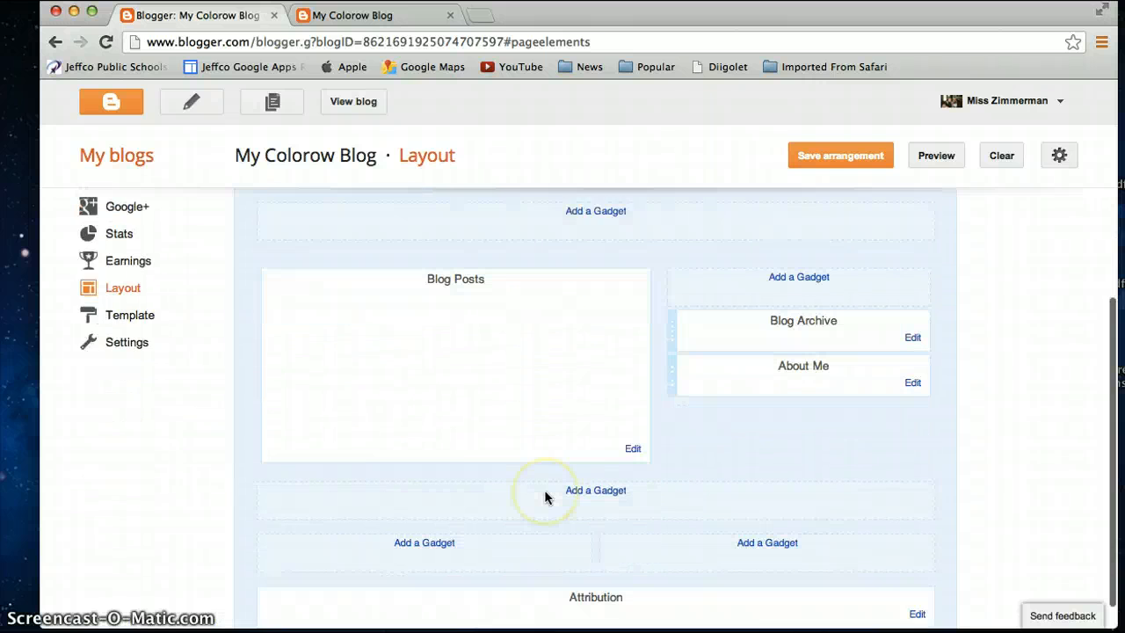
{"action": "scroll", "coordinate": [544, 496], "scroll_direction": "up", "scroll_amount": 5}
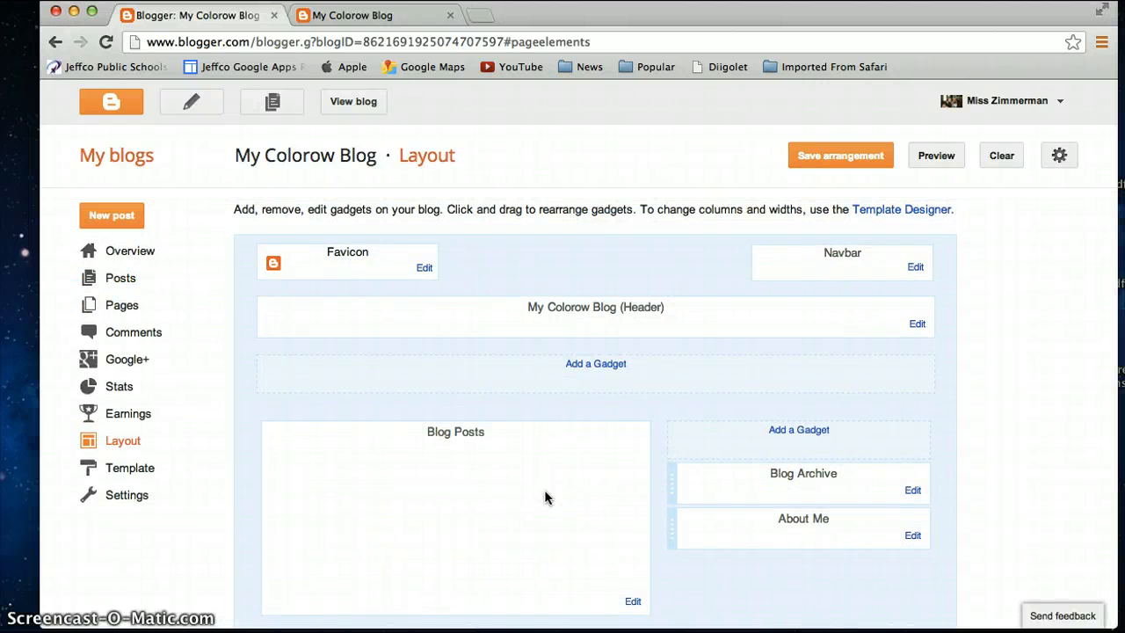
Step: Open the Template Designer and apply the first Picture Window variant to the blog
{"action": "left_click", "coordinate": [901, 211]}
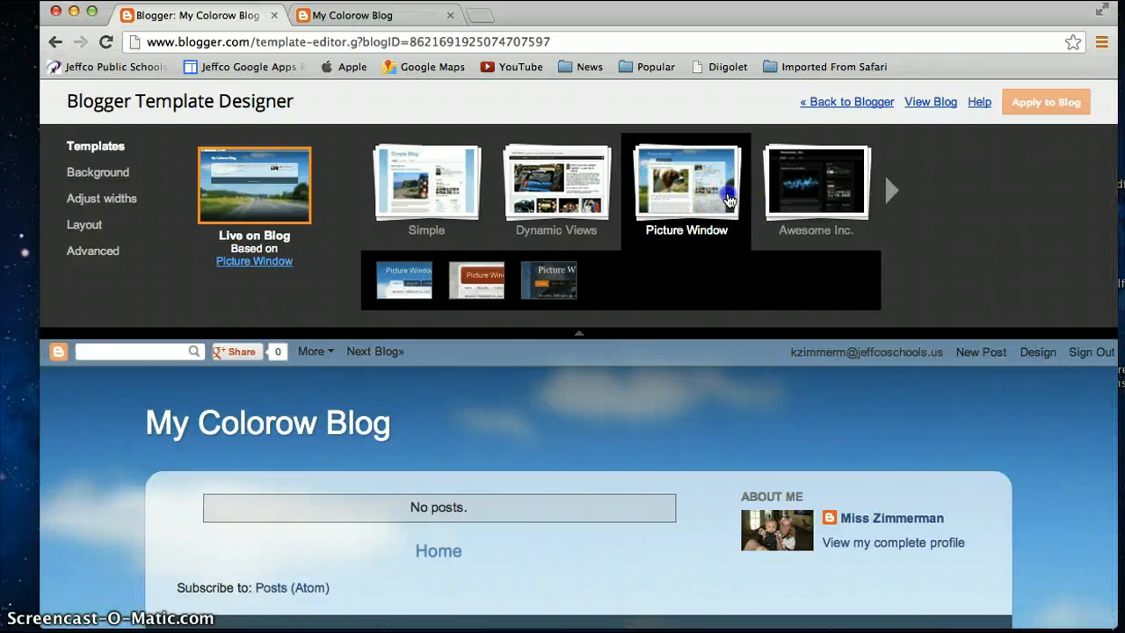
{"action": "left_click", "coordinate": [700, 200]}
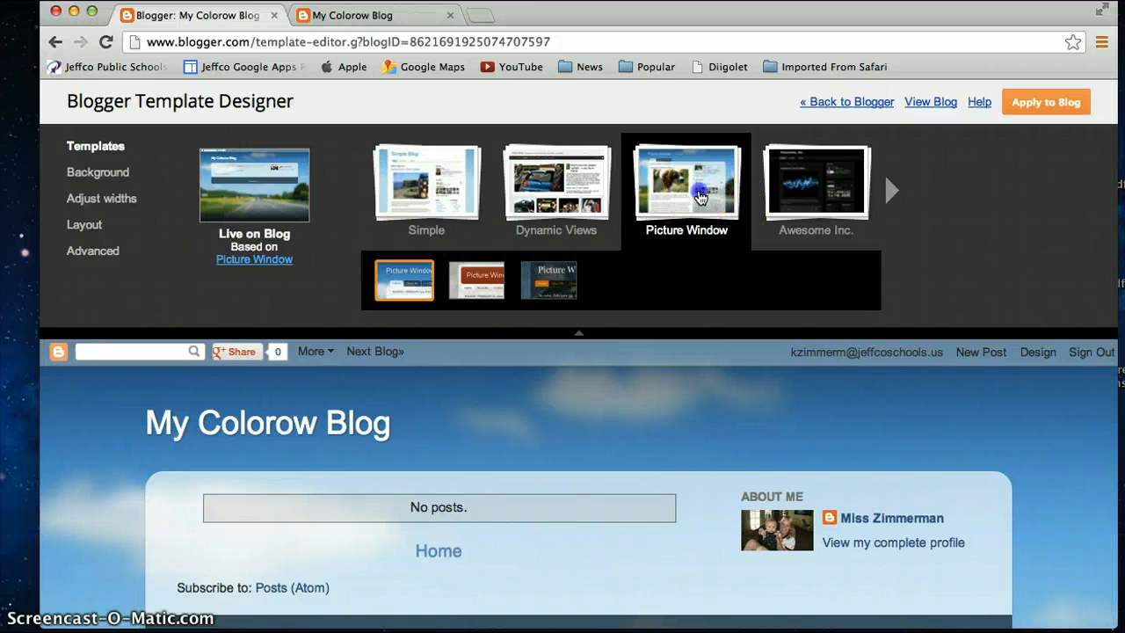
{"action": "left_click", "coordinate": [392, 280]}
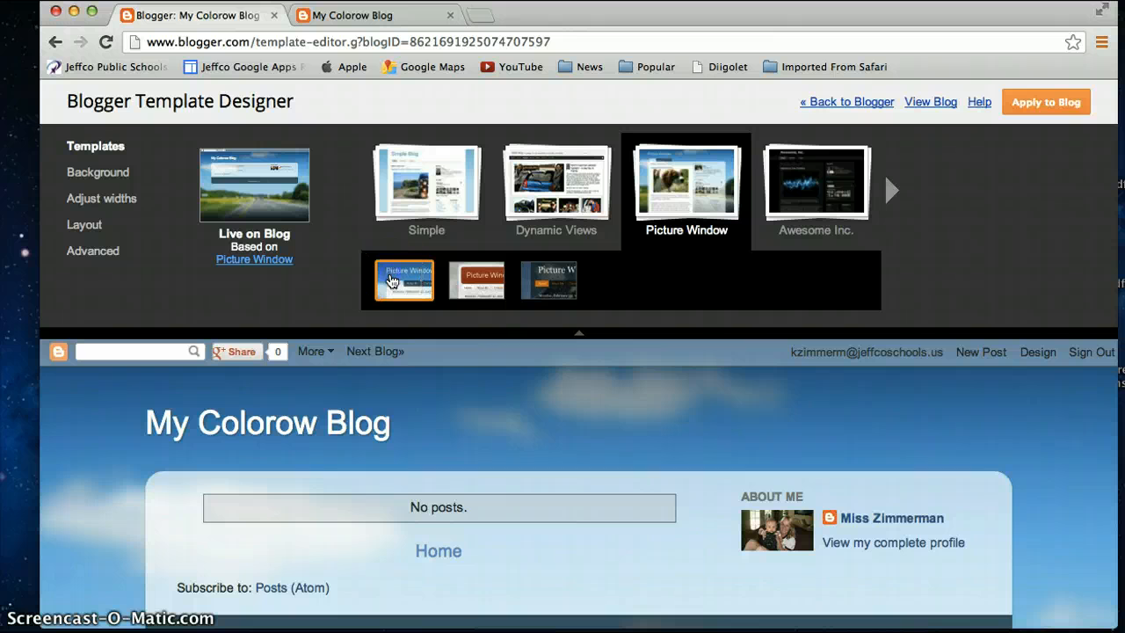
{"action": "left_click", "coordinate": [1033, 103]}
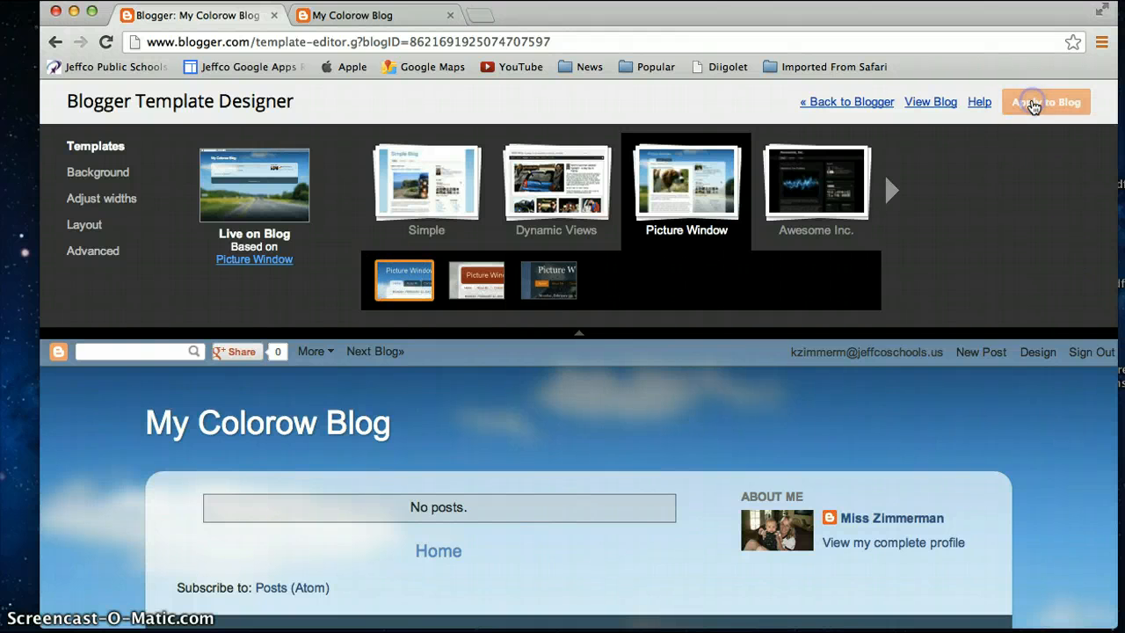
Step: Preview the Ethereal and Travel templates, then leave the Template Designer discarding the unapplied changes
{"action": "scroll", "coordinate": [798, 388], "scroll_direction": "down", "scroll_amount": 2}
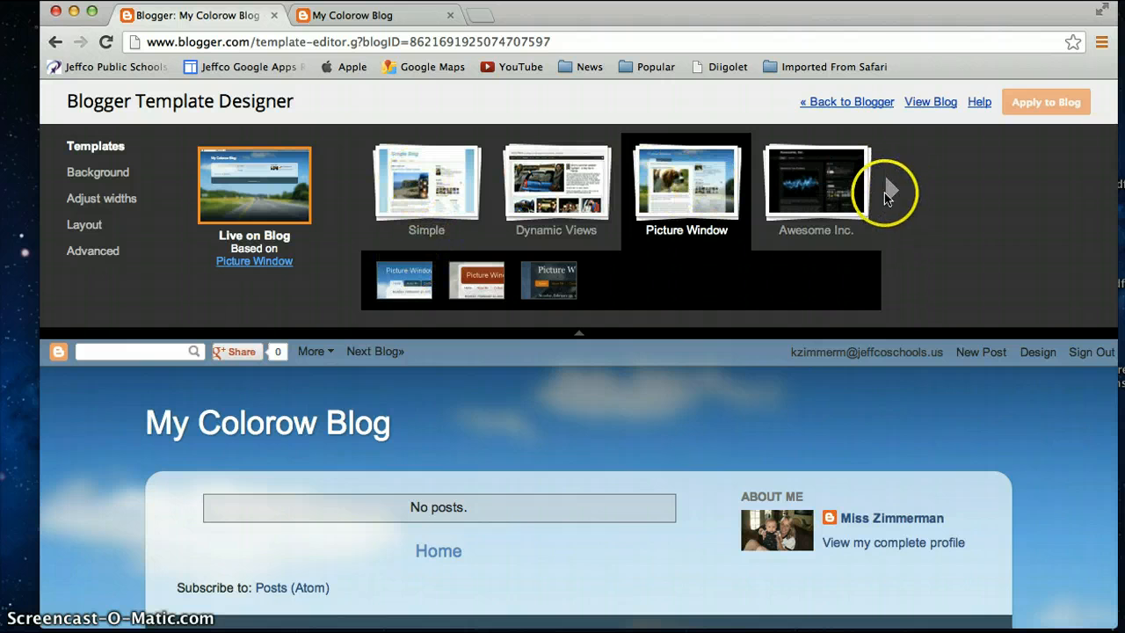
{"action": "left_click", "coordinate": [888, 193]}
{"action": "left_click", "coordinate": [894, 195]}
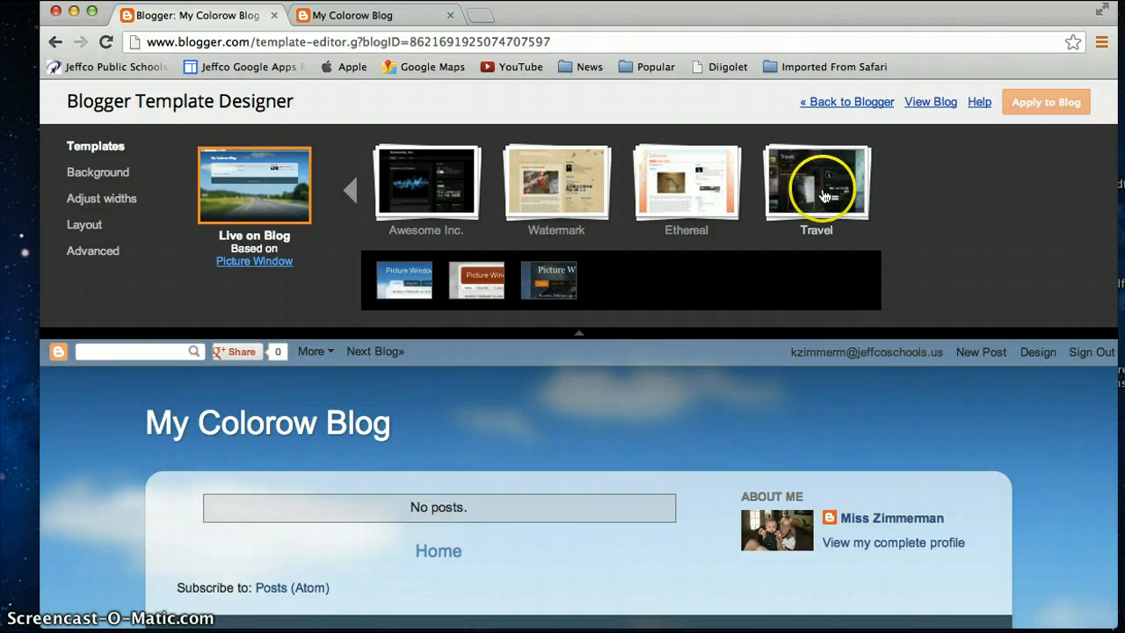
{"action": "left_click", "coordinate": [697, 180]}
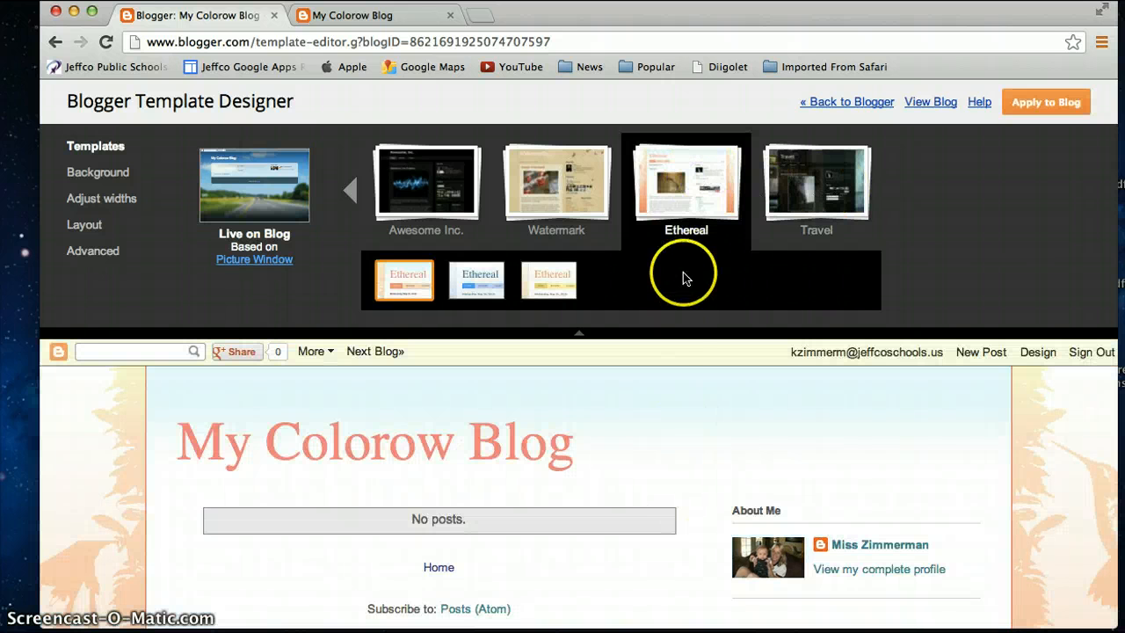
{"action": "scroll", "coordinate": [653, 468], "scroll_direction": "down", "scroll_amount": 3}
{"action": "scroll", "coordinate": [653, 465], "scroll_direction": "up", "scroll_amount": 3}
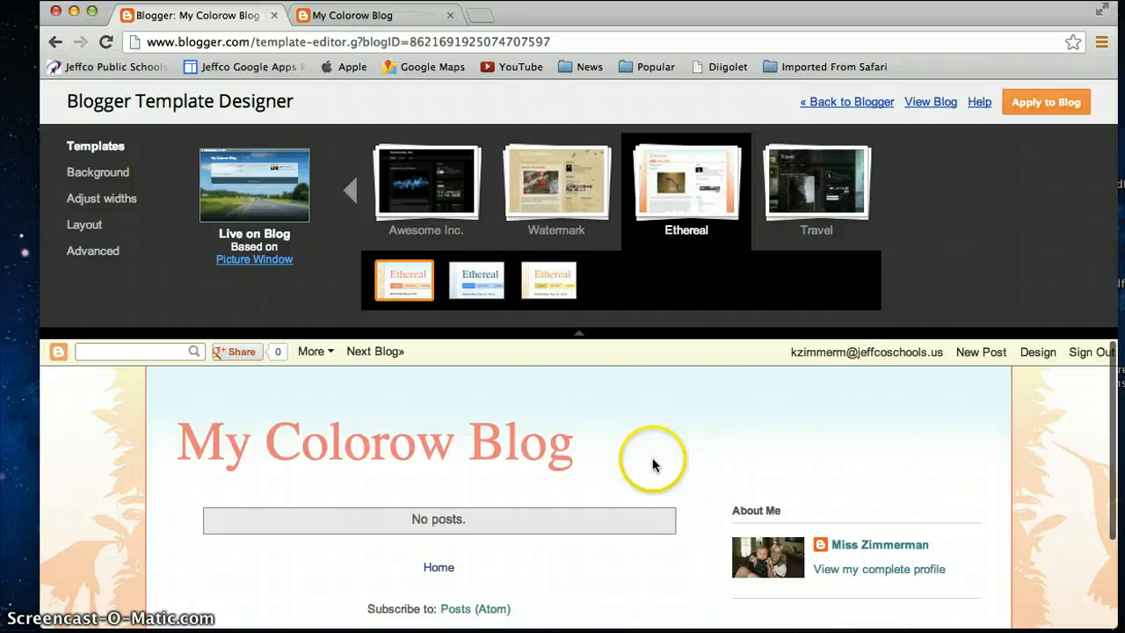
{"action": "left_click", "coordinate": [791, 176]}
{"action": "scroll", "coordinate": [646, 474], "scroll_direction": "down", "scroll_amount": 3}
{"action": "scroll", "coordinate": [637, 493], "scroll_direction": "up", "scroll_amount": 3}
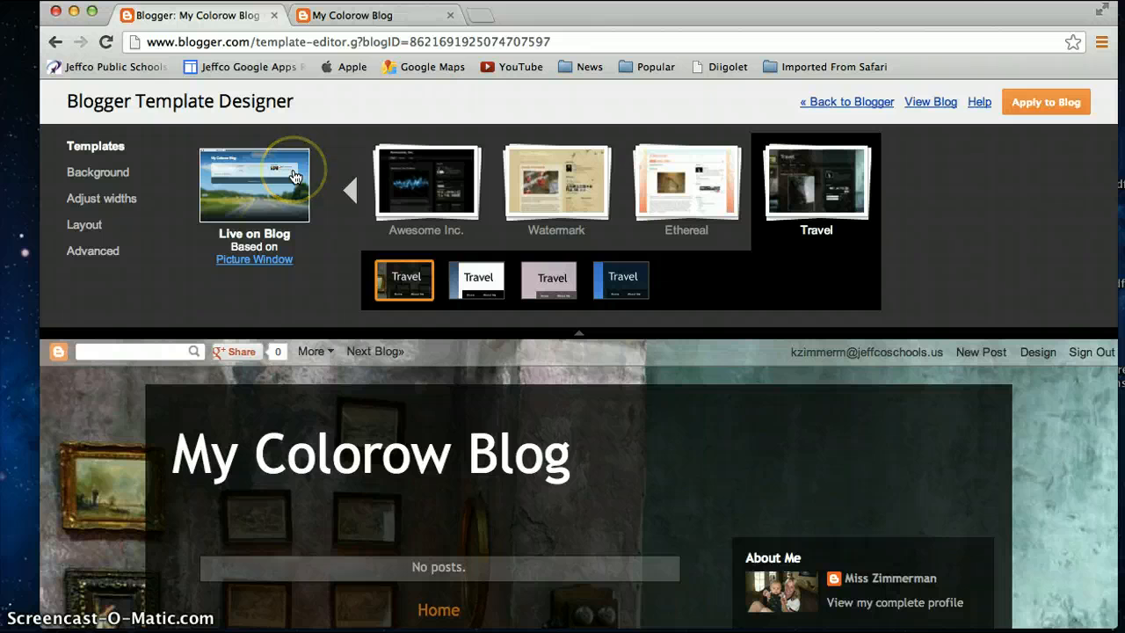
{"action": "scroll", "coordinate": [295, 176], "scroll_direction": "left", "scroll_amount": 5}
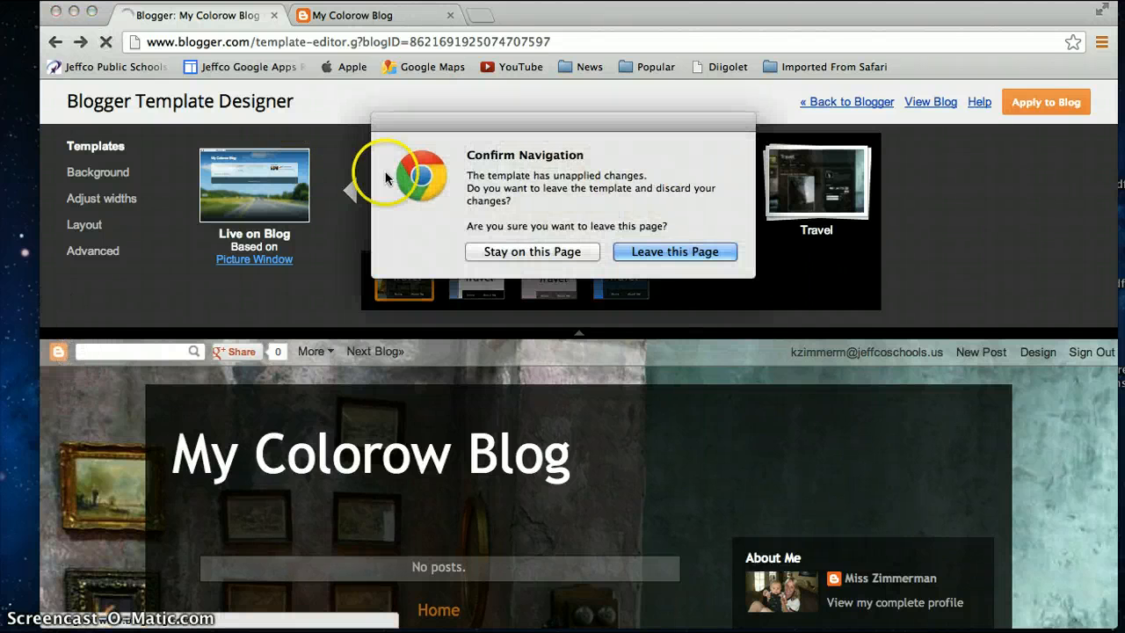
{"action": "left_click", "coordinate": [664, 252]}
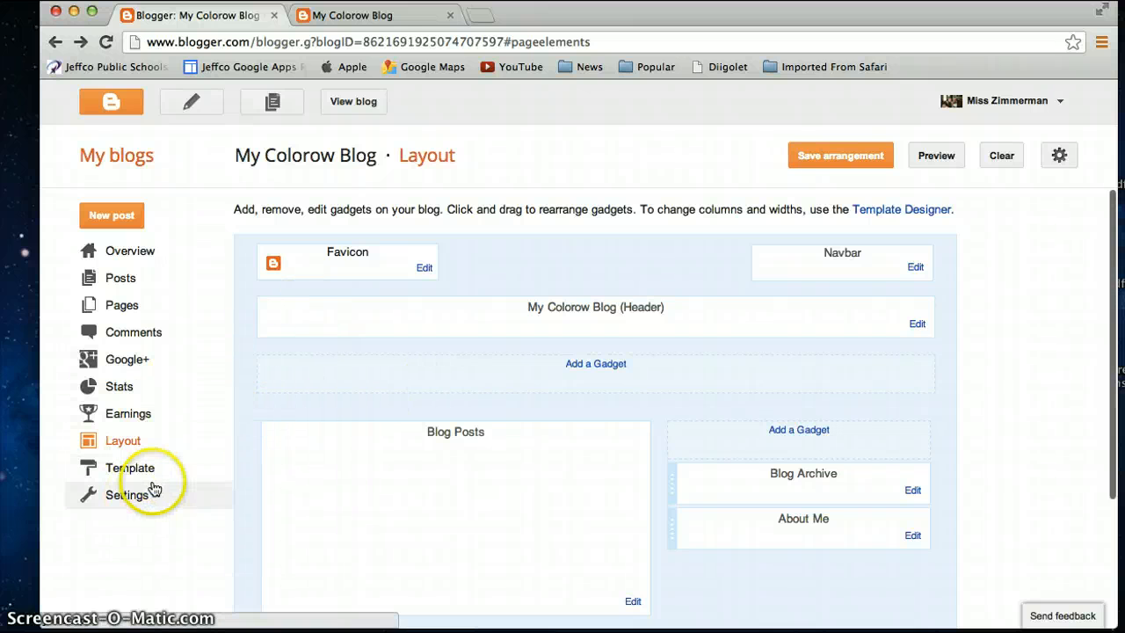
Step: Open the blog's Basic settings and review them
{"action": "left_click", "coordinate": [134, 494]}
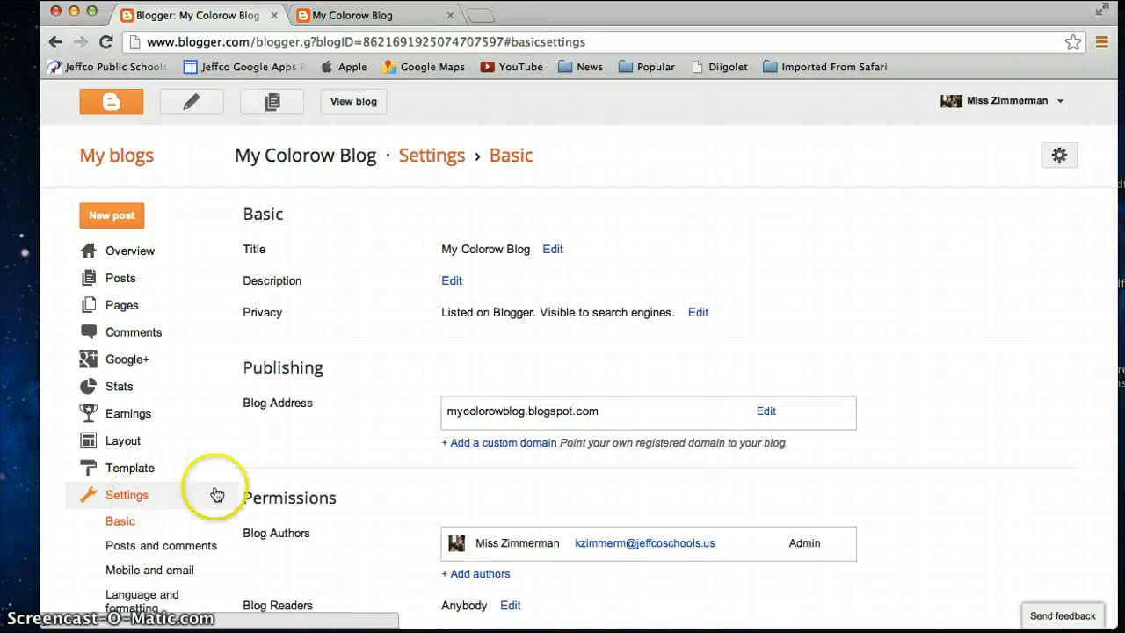
{"action": "scroll", "coordinate": [248, 507], "scroll_direction": "down", "scroll_amount": 1}
{"action": "scroll", "coordinate": [247, 507], "scroll_direction": "up", "scroll_amount": 1}
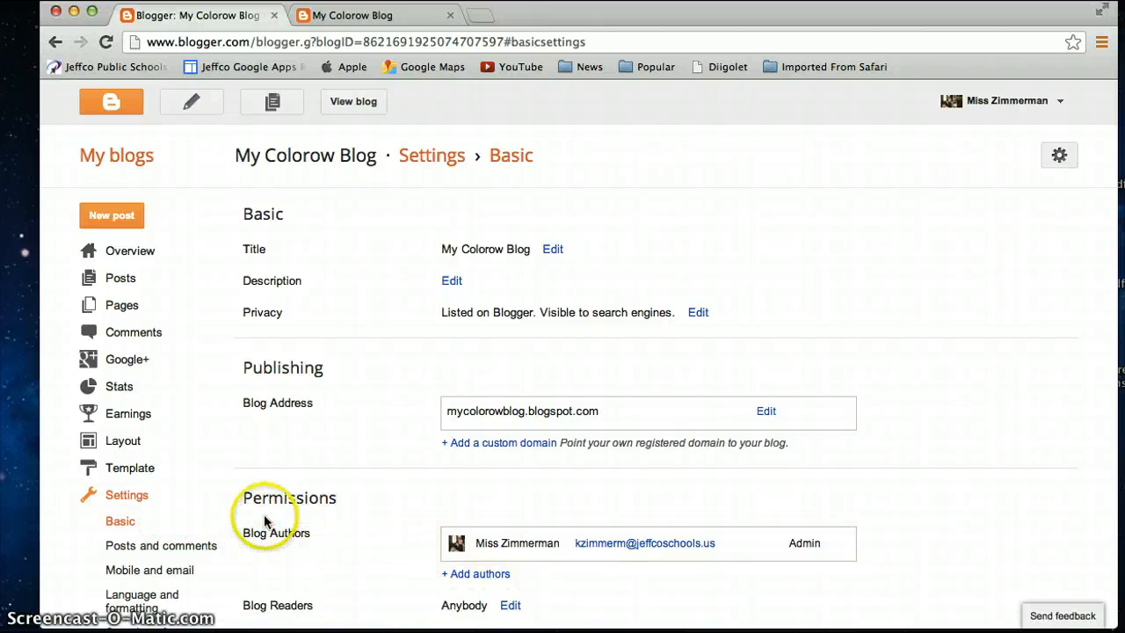
{"action": "scroll", "coordinate": [341, 505], "scroll_direction": "down", "scroll_amount": 1}
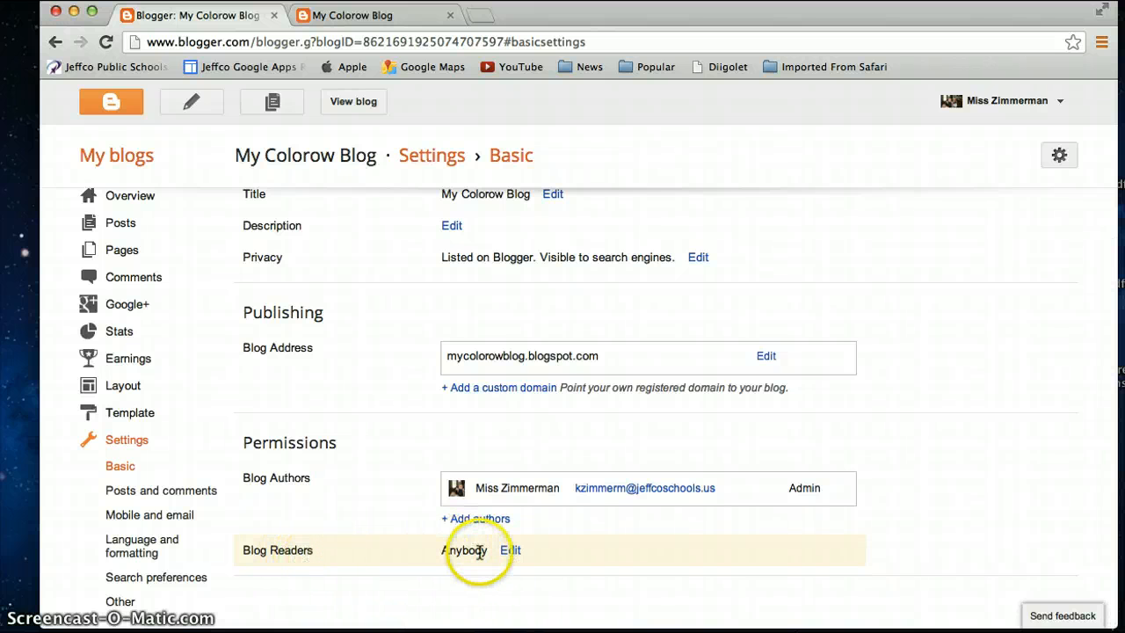
{"action": "left_click", "coordinate": [510, 551]}
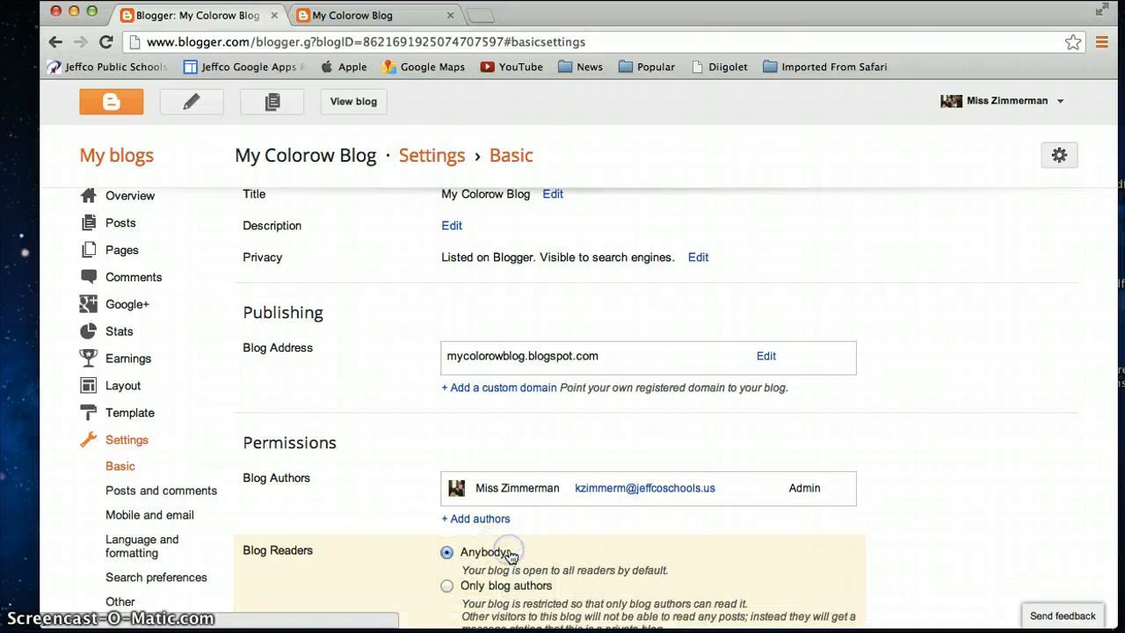
{"action": "scroll", "coordinate": [511, 555], "scroll_direction": "down", "scroll_amount": 3}
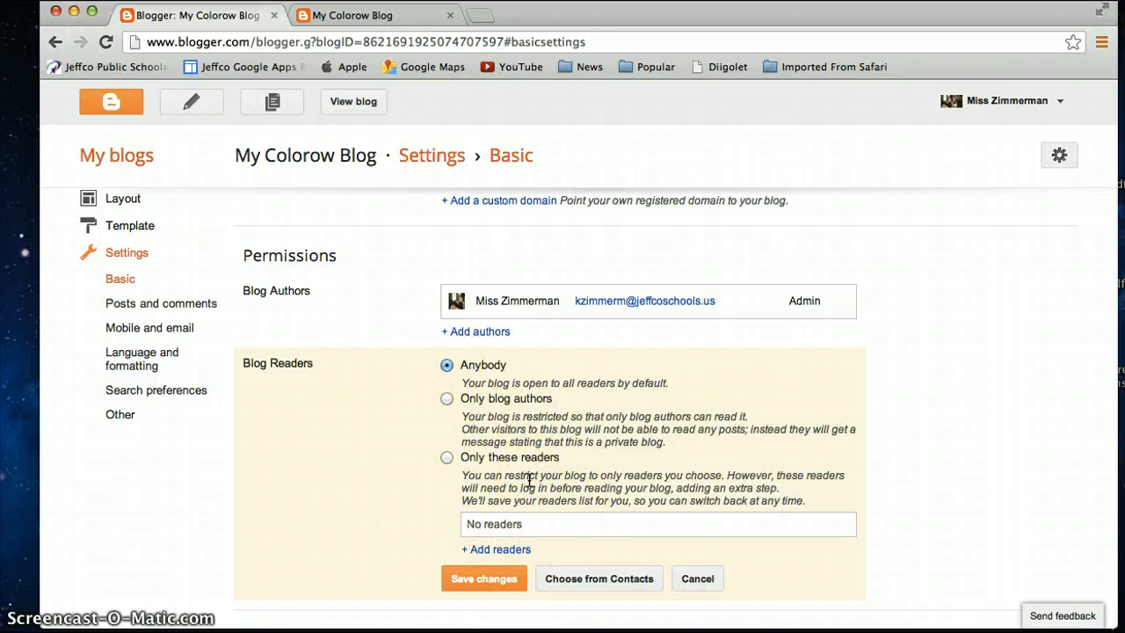
{"action": "left_click", "coordinate": [448, 458]}
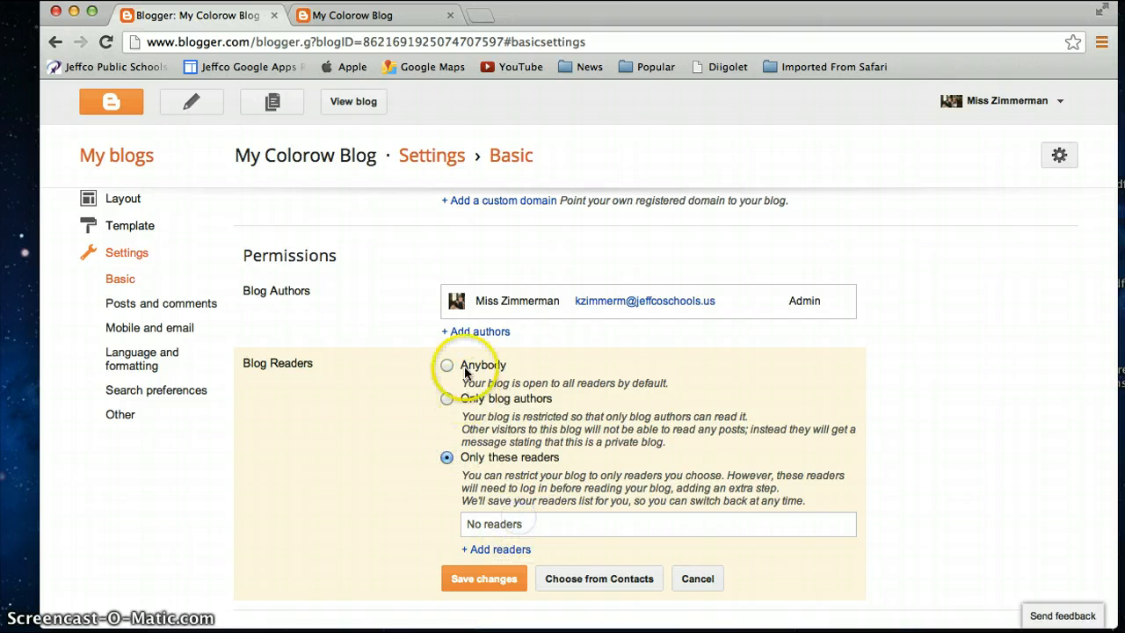
{"action": "scroll", "coordinate": [407, 411], "scroll_direction": "up", "scroll_amount": 3}
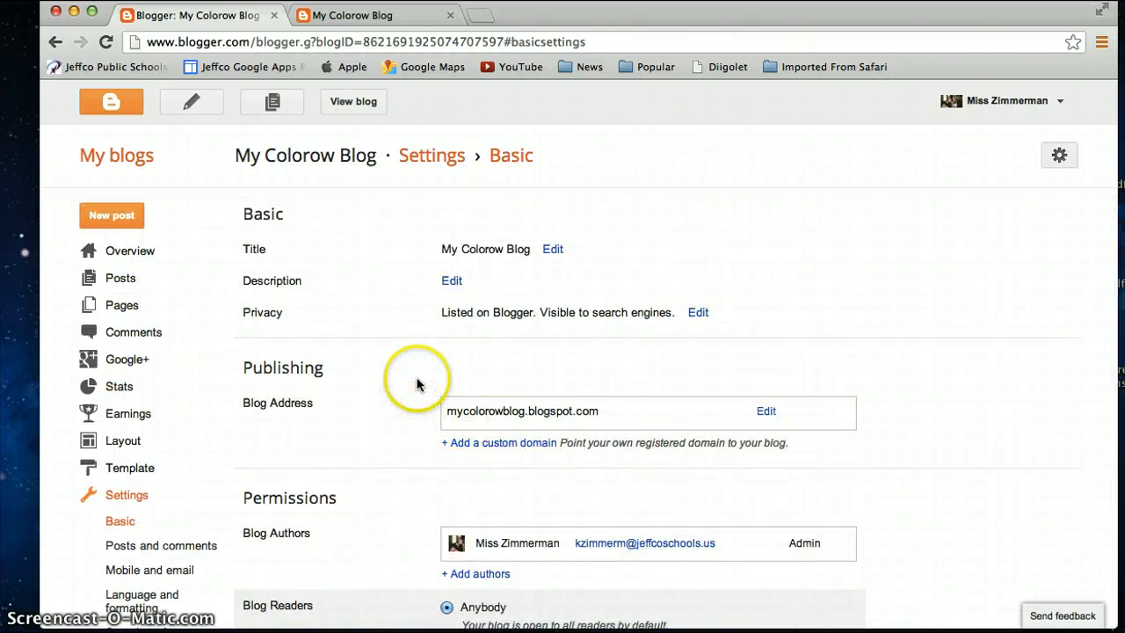
{"action": "left_click", "coordinate": [698, 313]}
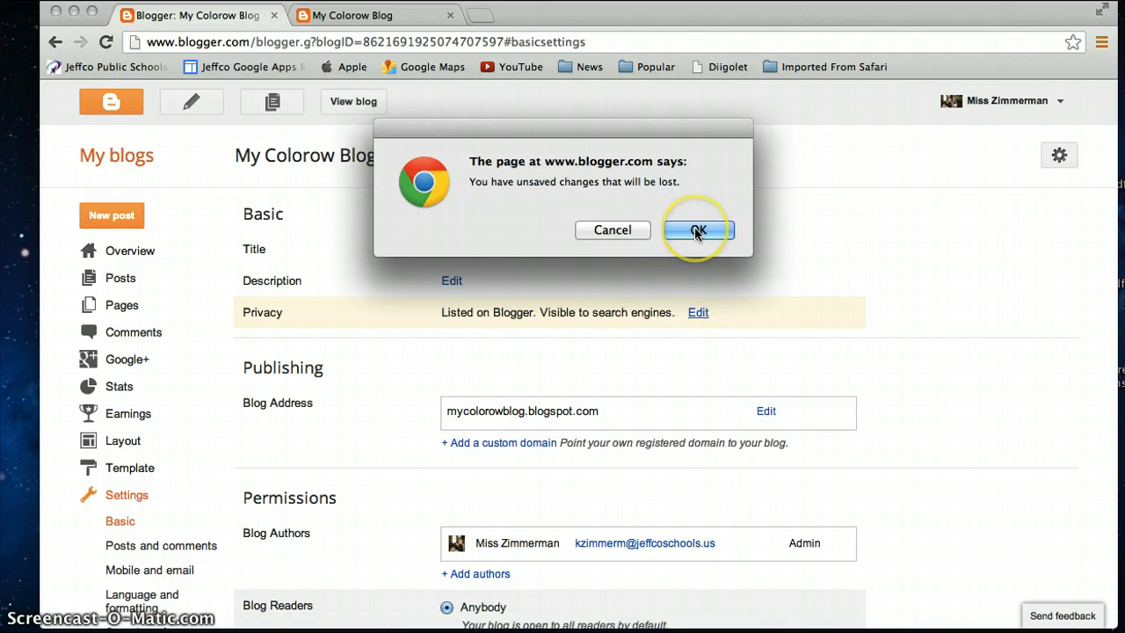
{"action": "left_click", "coordinate": [696, 230]}
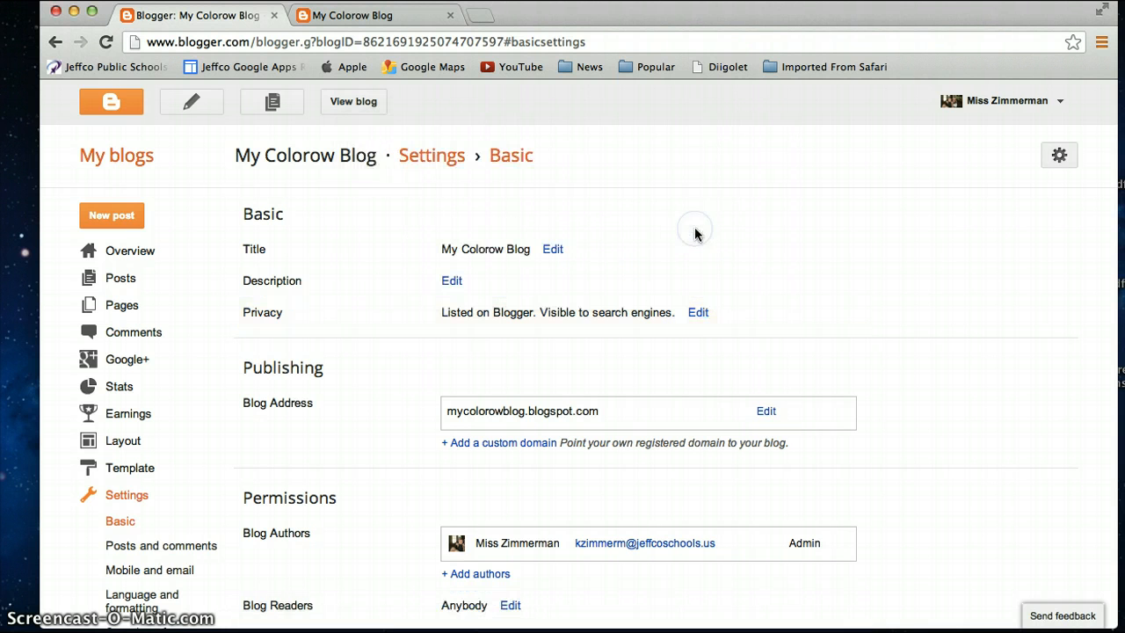
Step: Set the blog's privacy so it is not added to listings and not found by search engines, and save
{"action": "left_click", "coordinate": [695, 311]}
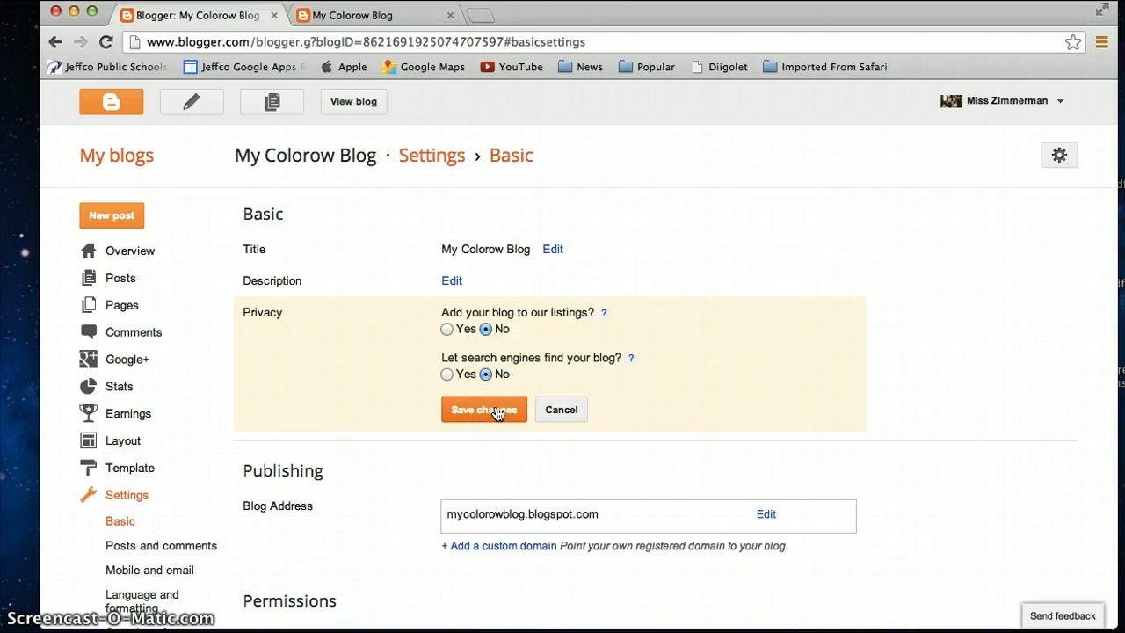
{"action": "left_click", "coordinate": [496, 412]}
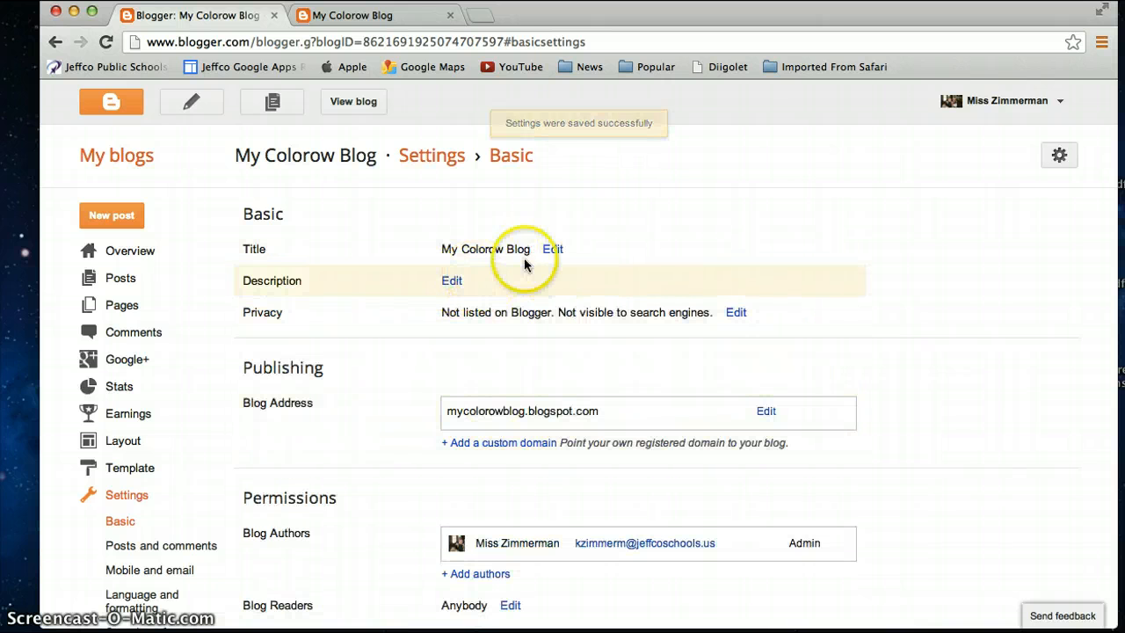
{"action": "scroll", "coordinate": [544, 407], "scroll_direction": "down", "scroll_amount": 2}
{"action": "scroll", "coordinate": [542, 412], "scroll_direction": "up", "scroll_amount": 2}
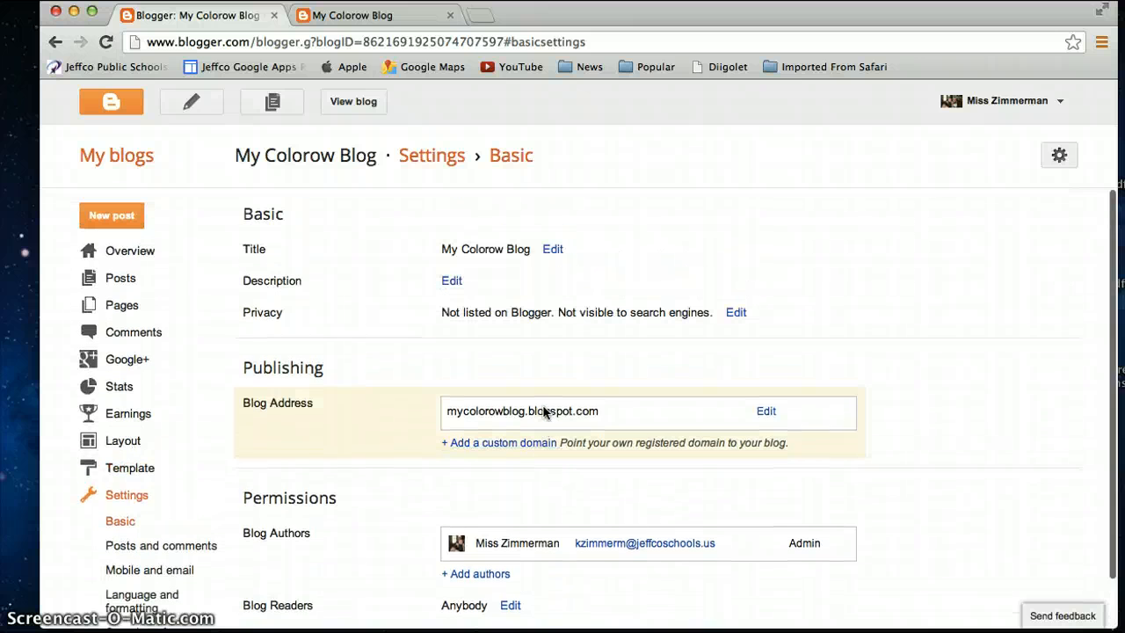